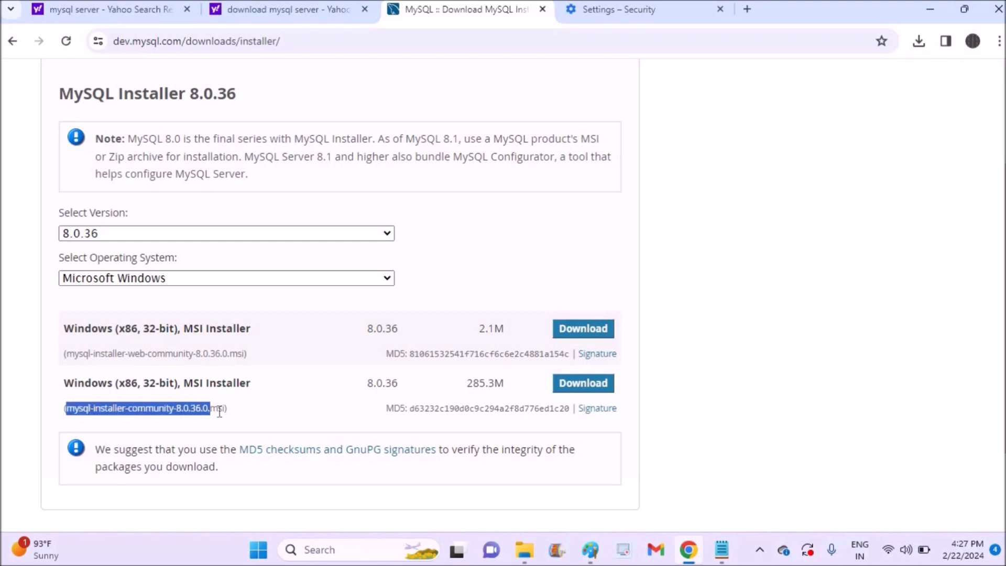
- Download the 285.3M MySQL Installer 8.0.36 for Windows, skipping the Oracle account sign-in
left_click(582, 385)
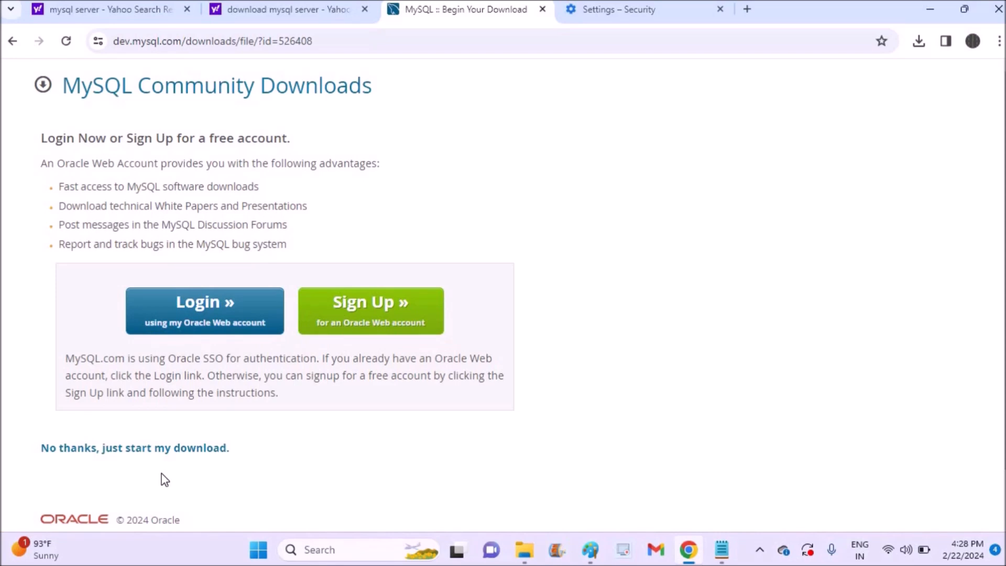
left_click(134, 455)
- Run the downloaded mysql-installer-community-8.0.36.0 file from the Downloads folder
left_click(877, 75)
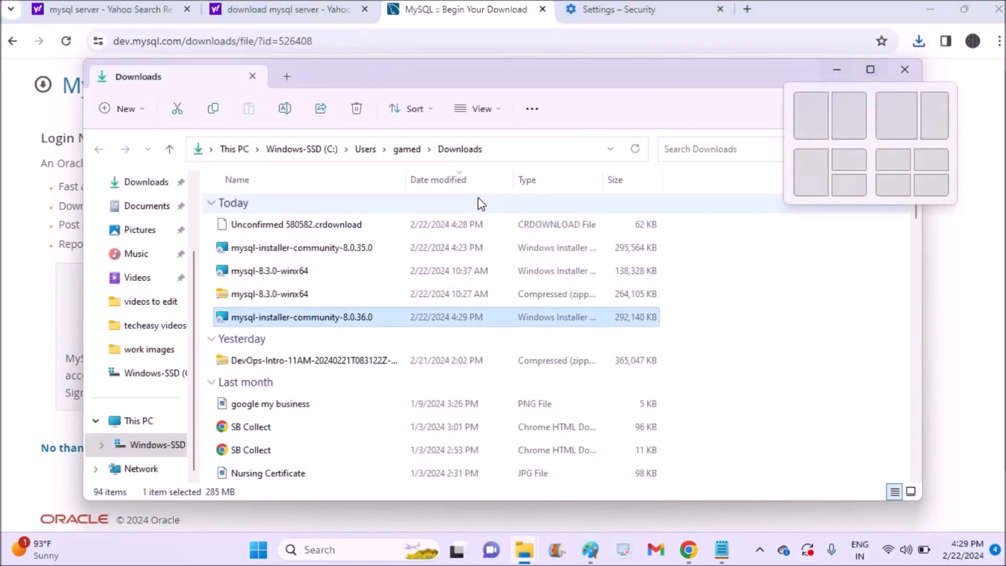
right_click(288, 318)
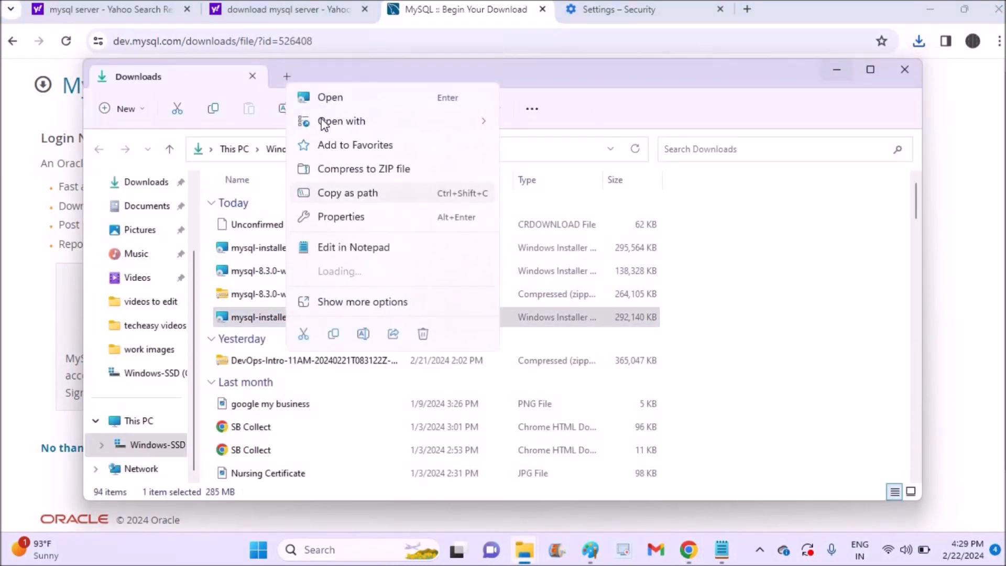
left_click(330, 49)
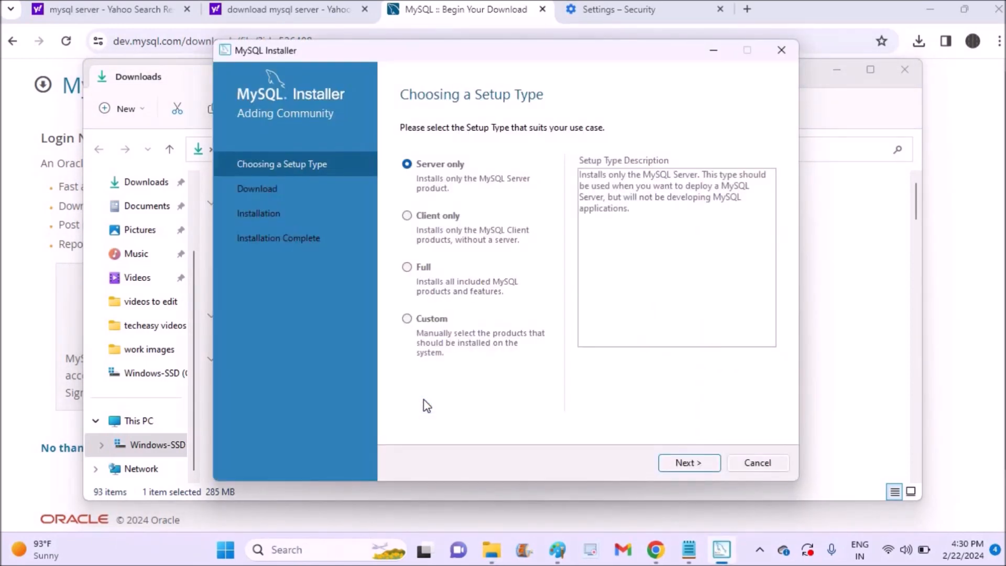
- Install all six MySQL 8.0.36 products using the Full setup type
left_click(406, 267)
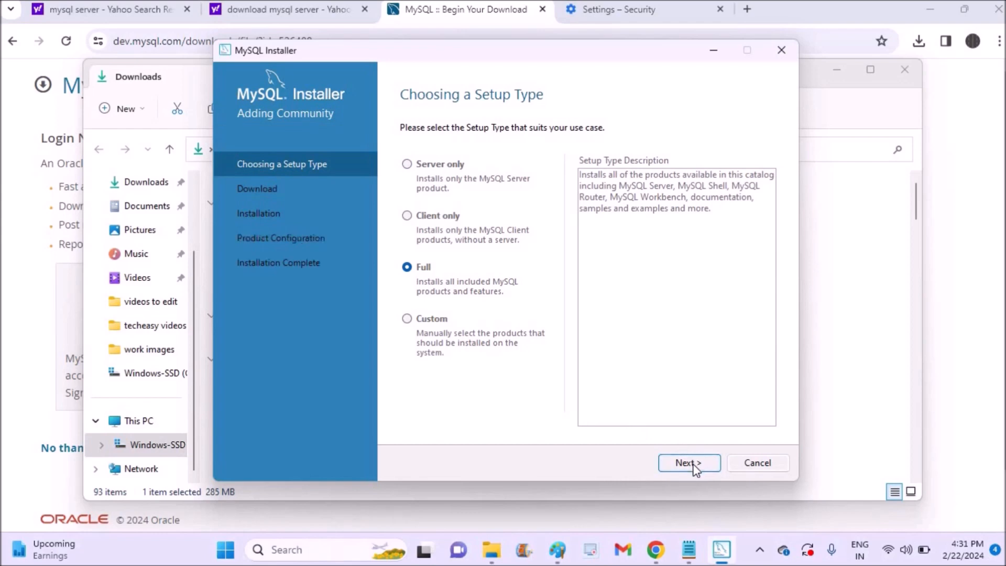
left_click(691, 464)
left_click(687, 468)
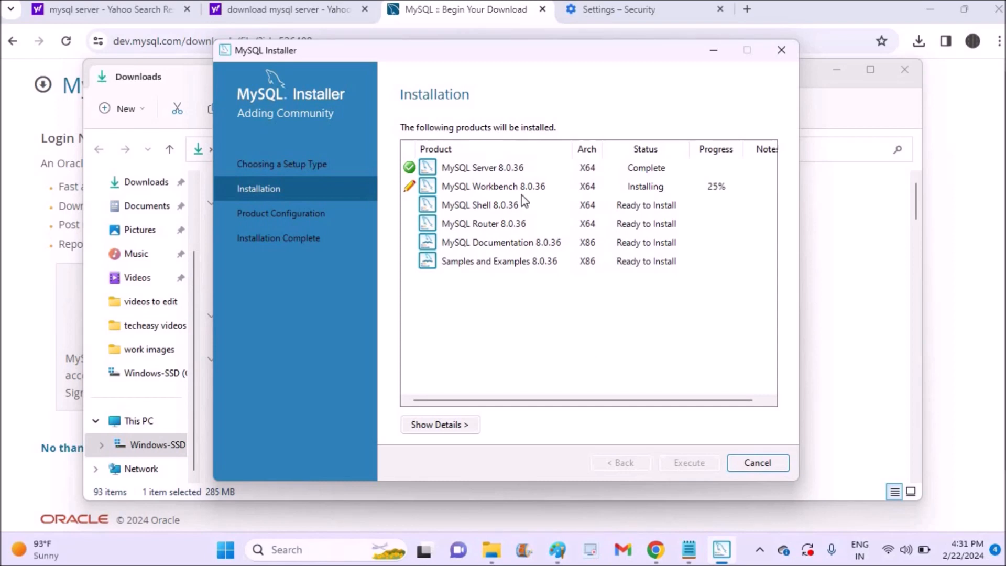
left_click(506, 187)
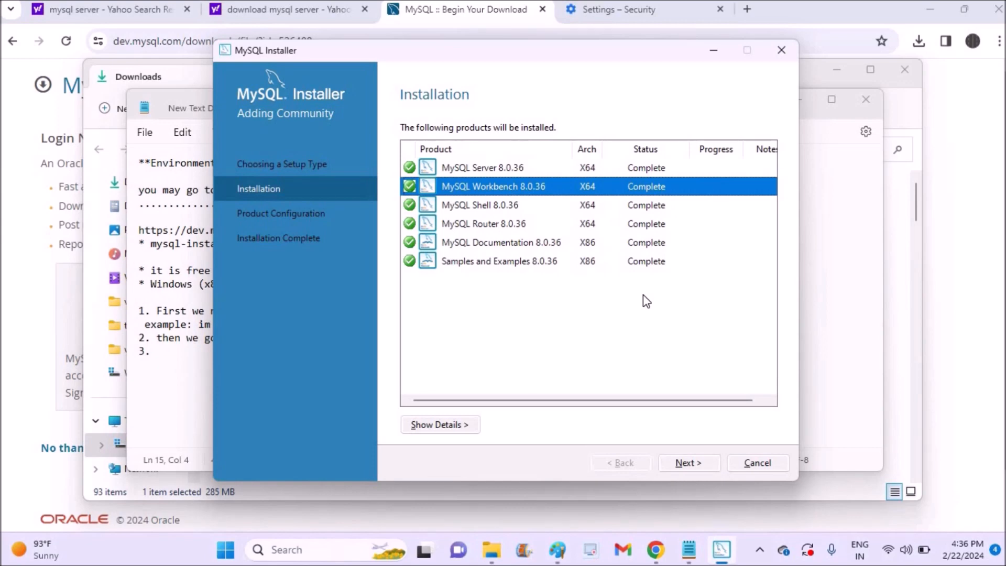
- Start MySQL Server configuration, keeping default Type and Networking and strong password encryption
left_click(687, 463)
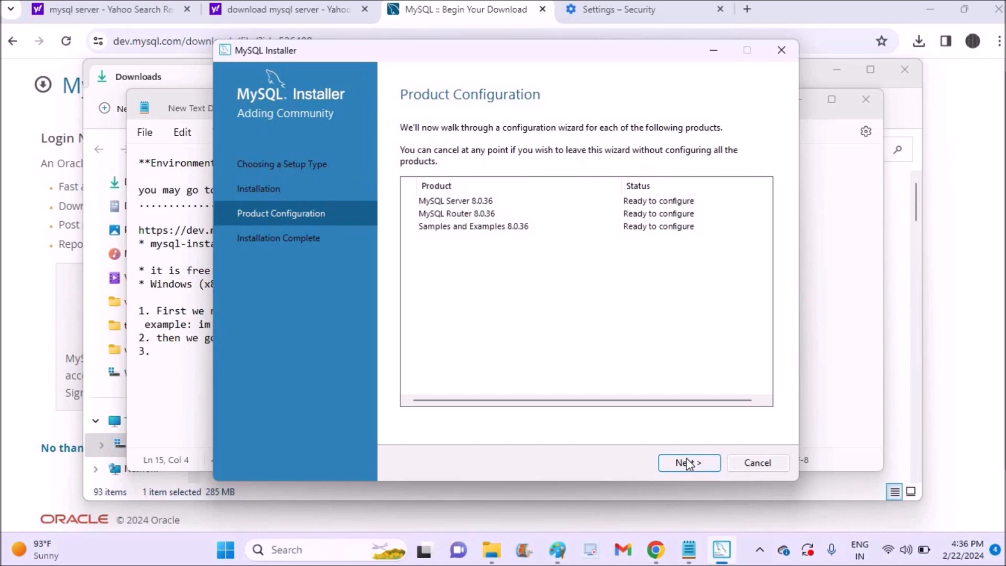
left_click(688, 463)
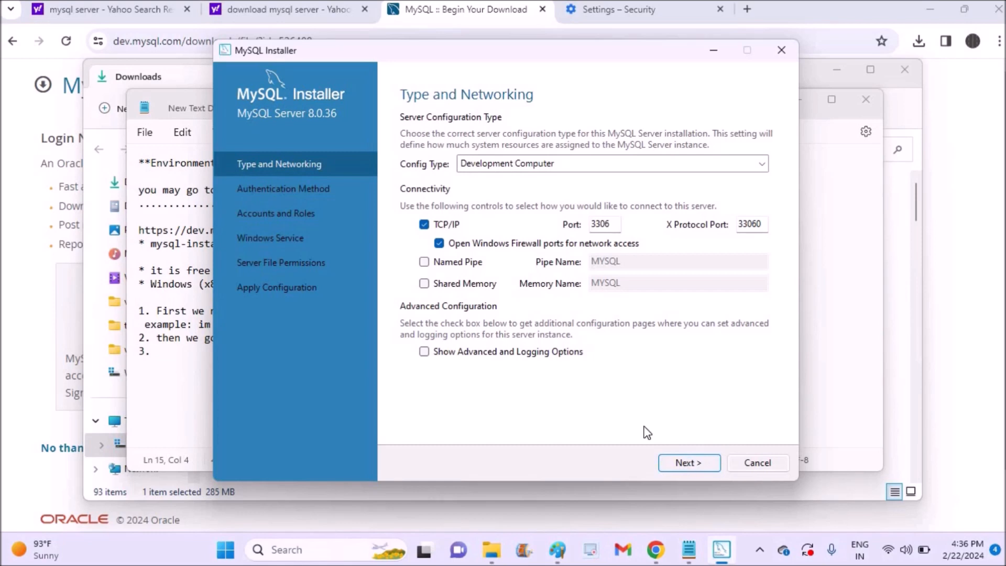
left_click(684, 465)
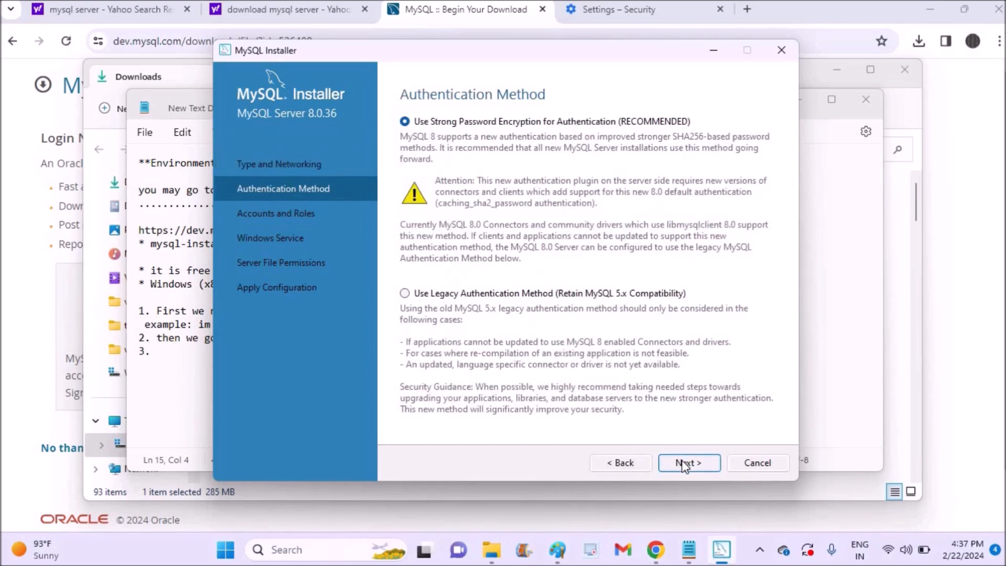
left_click(684, 464)
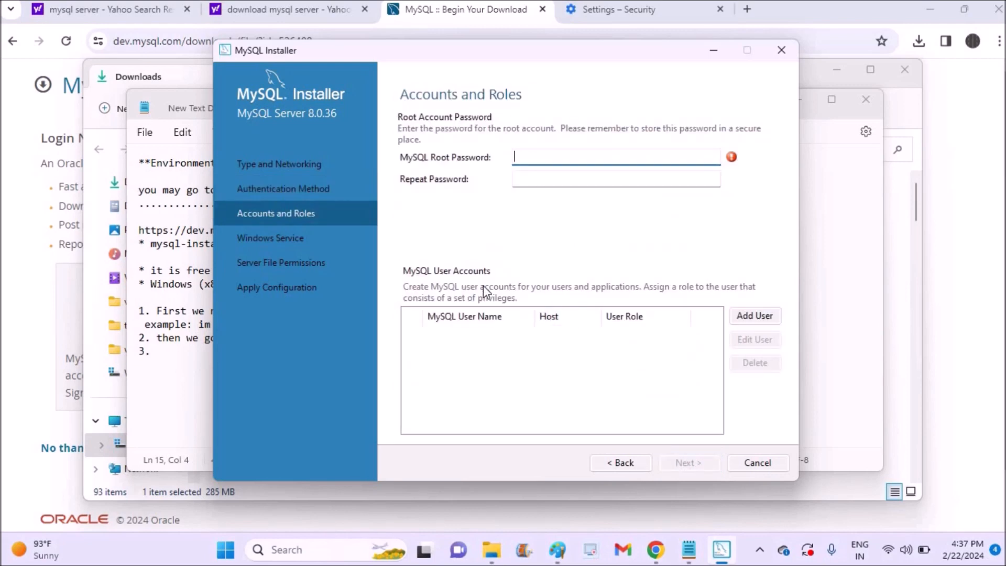
- Set and confirm the MySQL root account password
type("1234567")
left_click(530, 181)
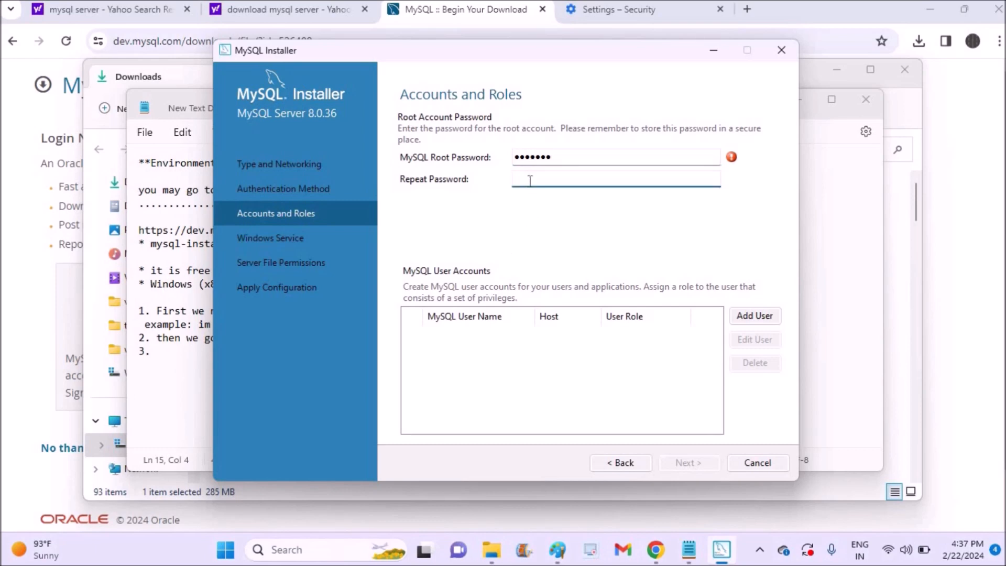
left_click_drag(570, 157, 473, 166)
type("••••")
left_click(530, 181)
type("••••")
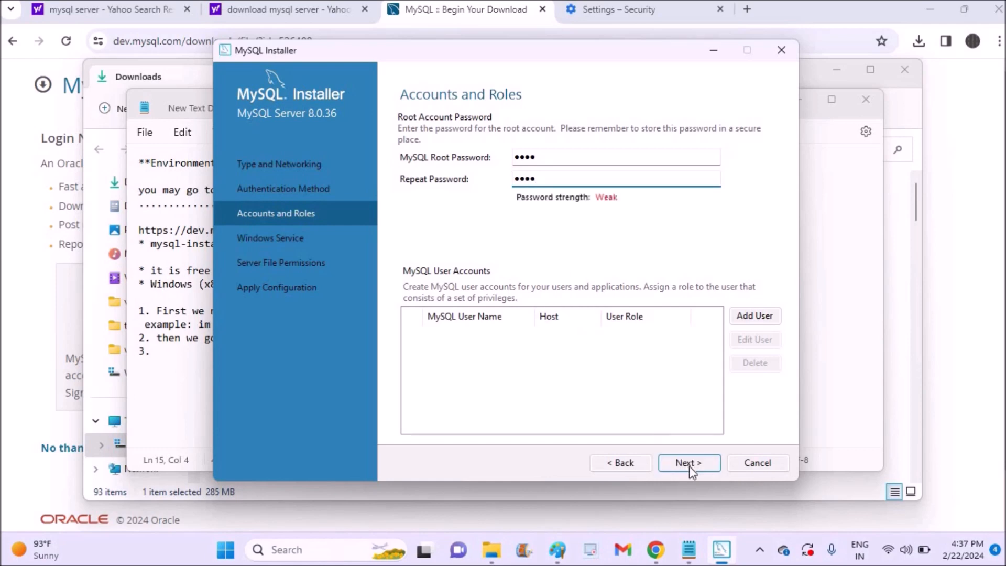
left_click(690, 466)
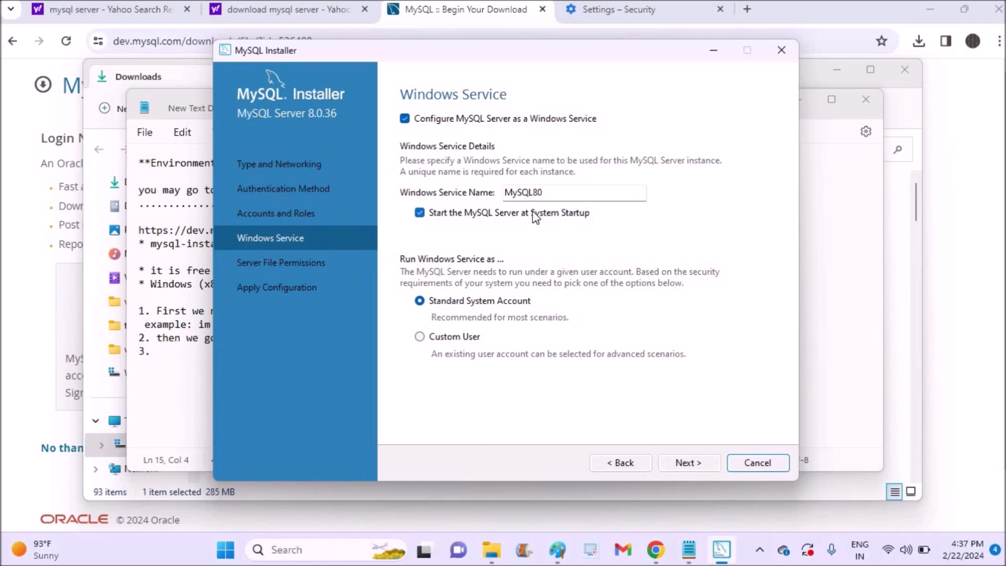
- Keep the MySQL80 Windows service and default file permissions, then apply and finish server configuration
left_click(550, 192)
left_click_drag(494, 177, 475, 197)
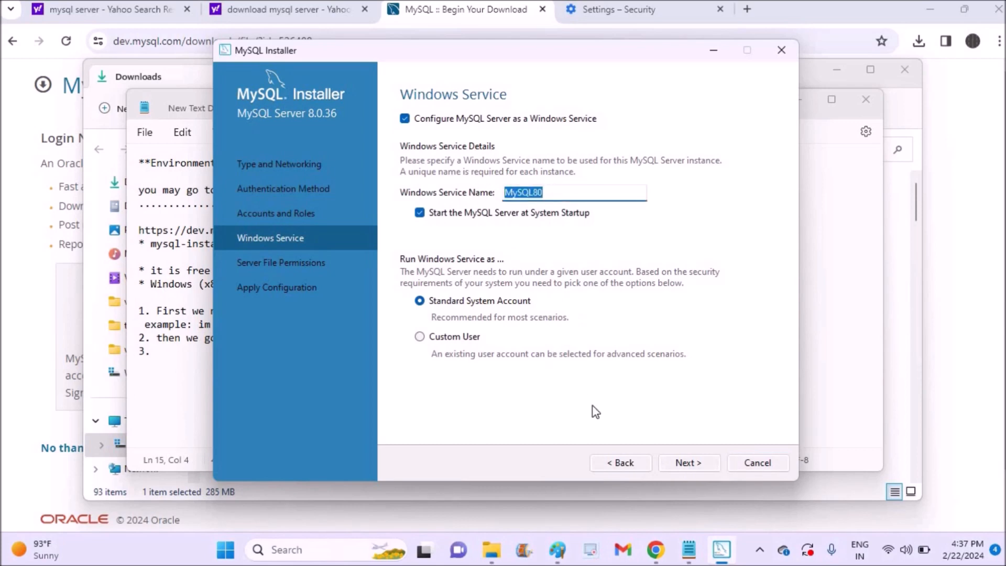
left_click(687, 466)
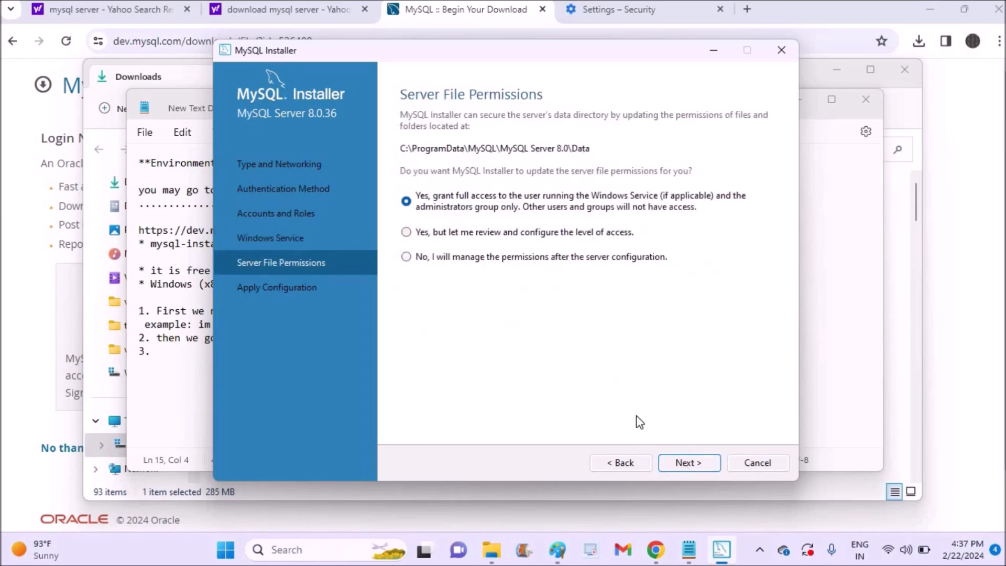
left_click(693, 463)
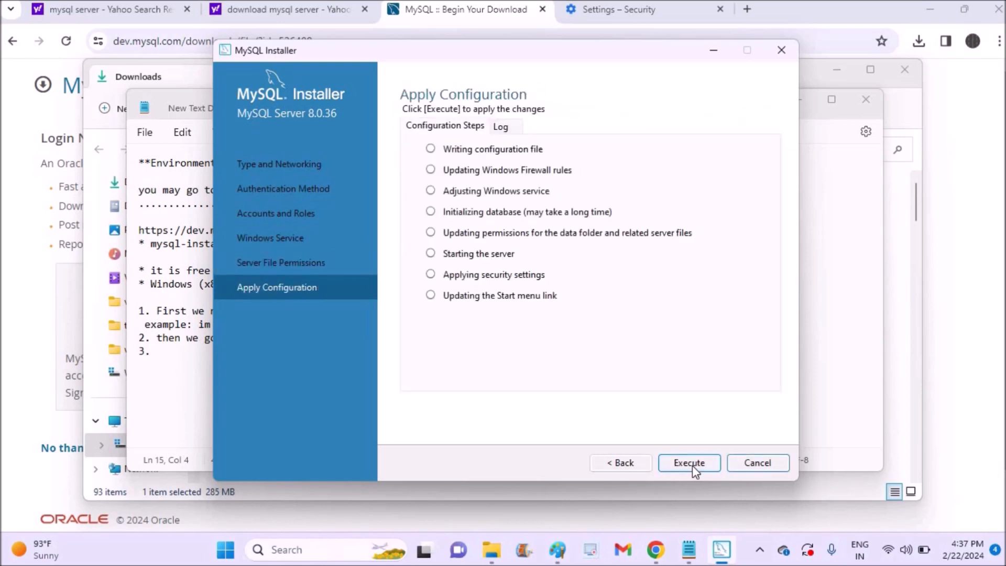
left_click(693, 465)
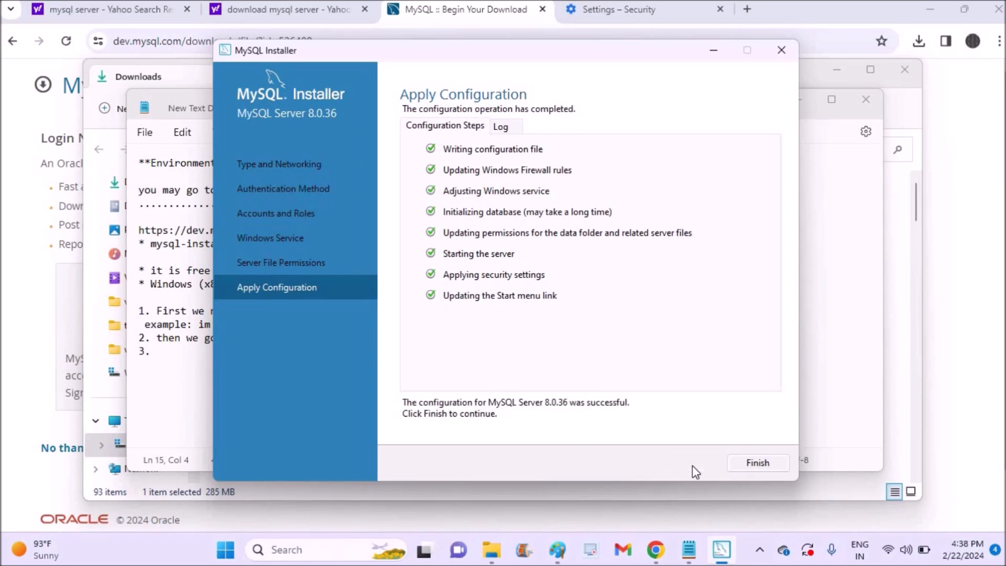
left_click(758, 463)
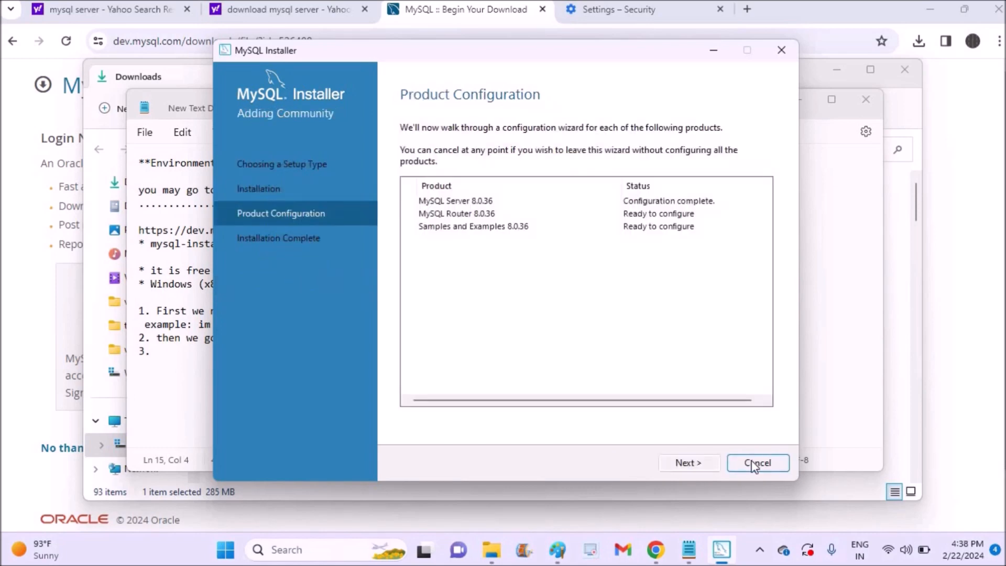
- Skip MySQL Router configuration and connect Samples to MySQL Server 8.0.36 with the root credentials
left_click(689, 464)
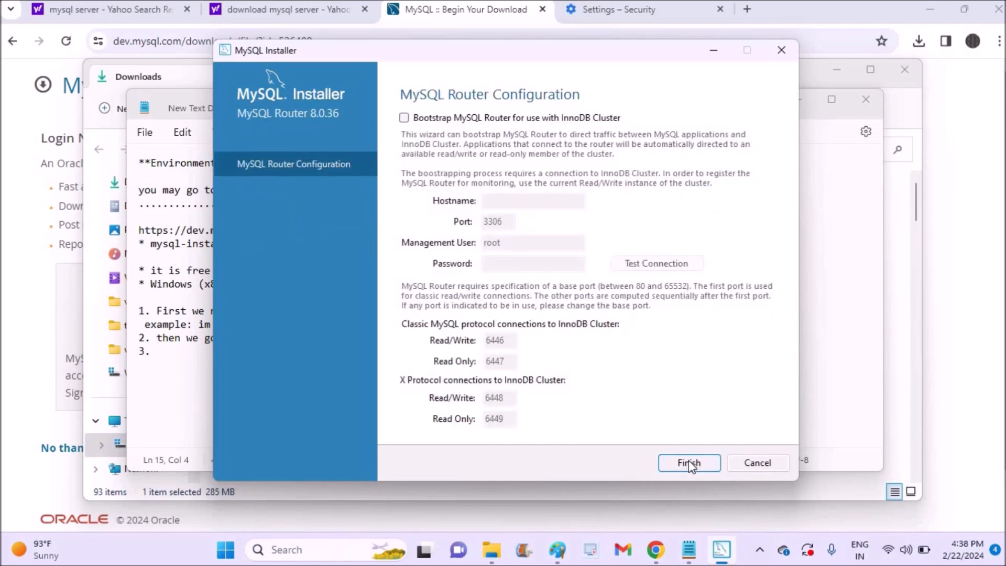
left_click(689, 463)
left_click(689, 462)
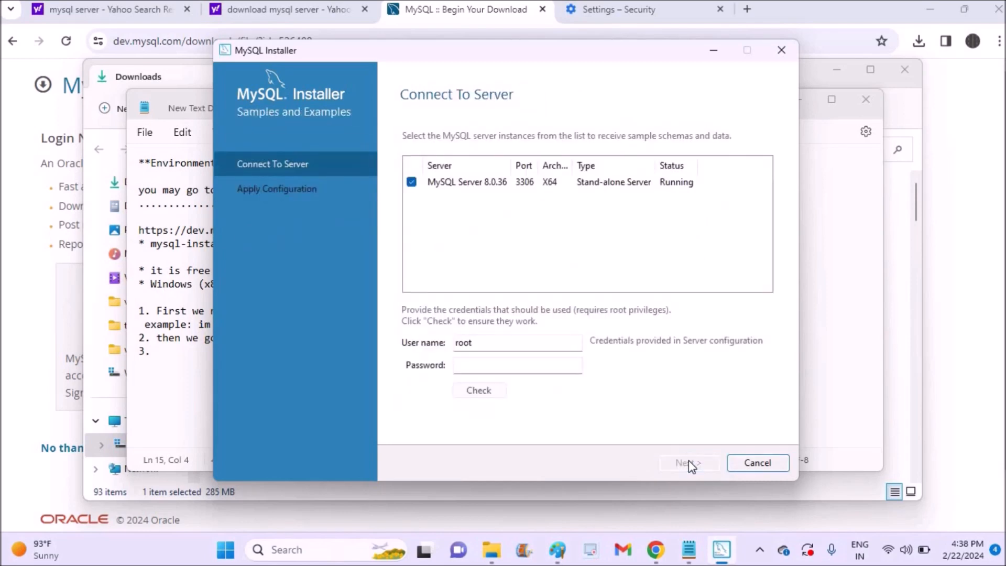
left_click(468, 365)
type("root")
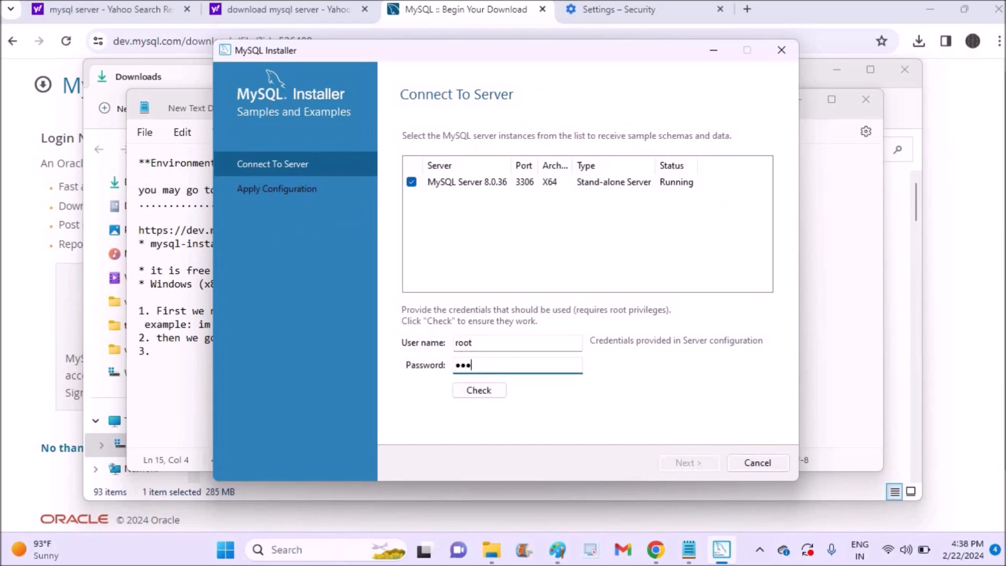
left_click(478, 391)
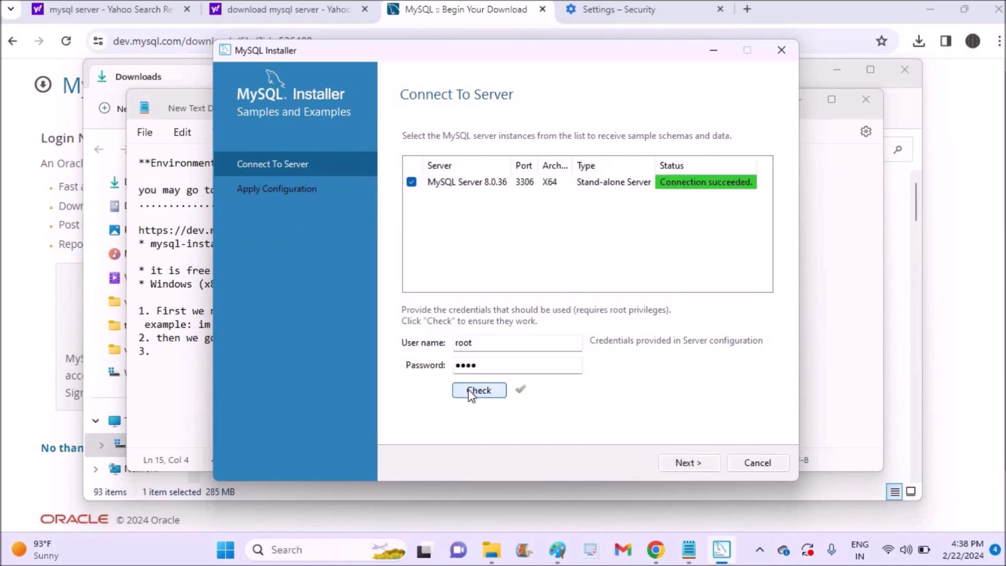
left_click(564, 183)
left_click(700, 207)
left_click_drag(498, 343, 410, 348)
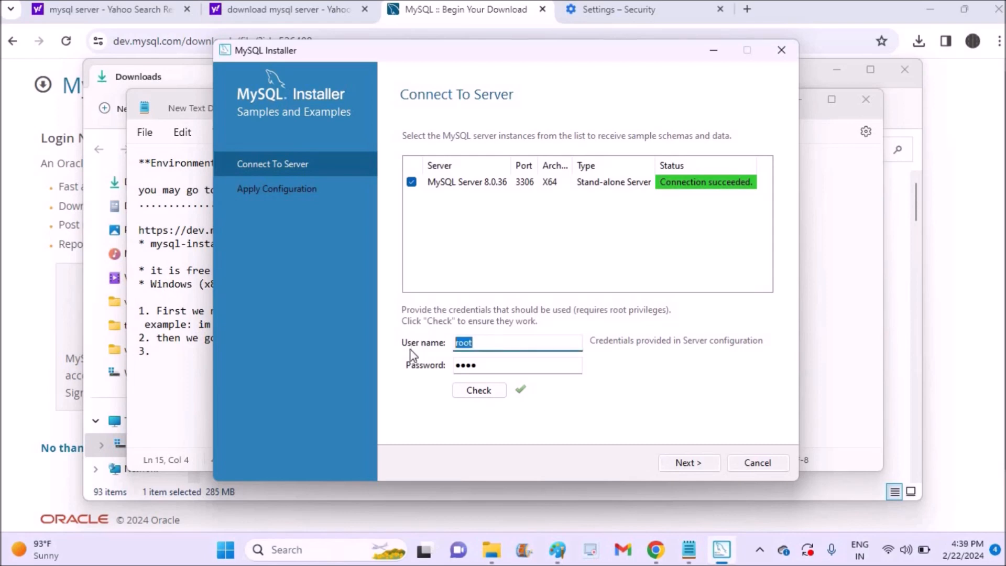
left_click_drag(494, 367, 420, 355)
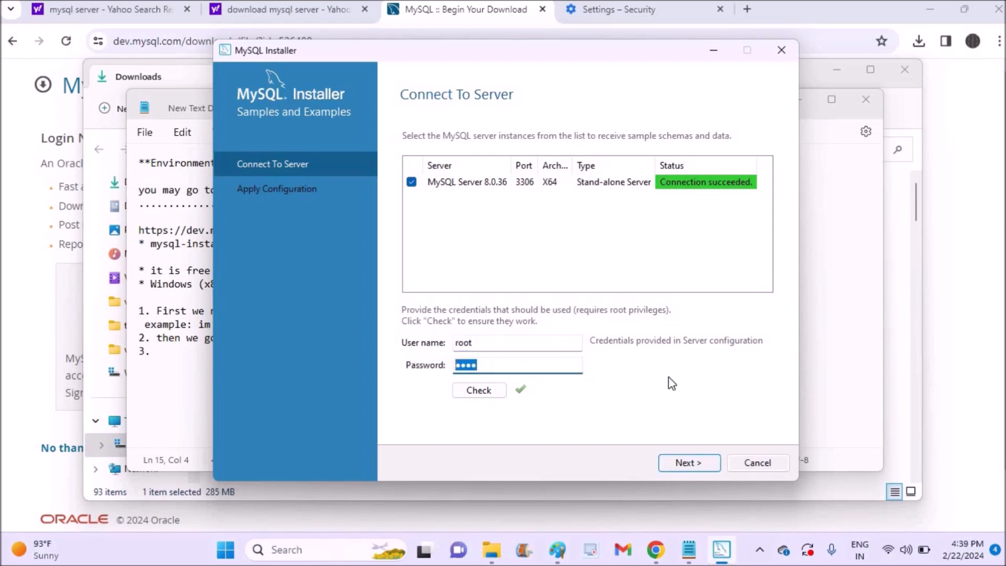
- Execute the Samples and Examples configuration, then finish and move to the completion summary
left_click(688, 463)
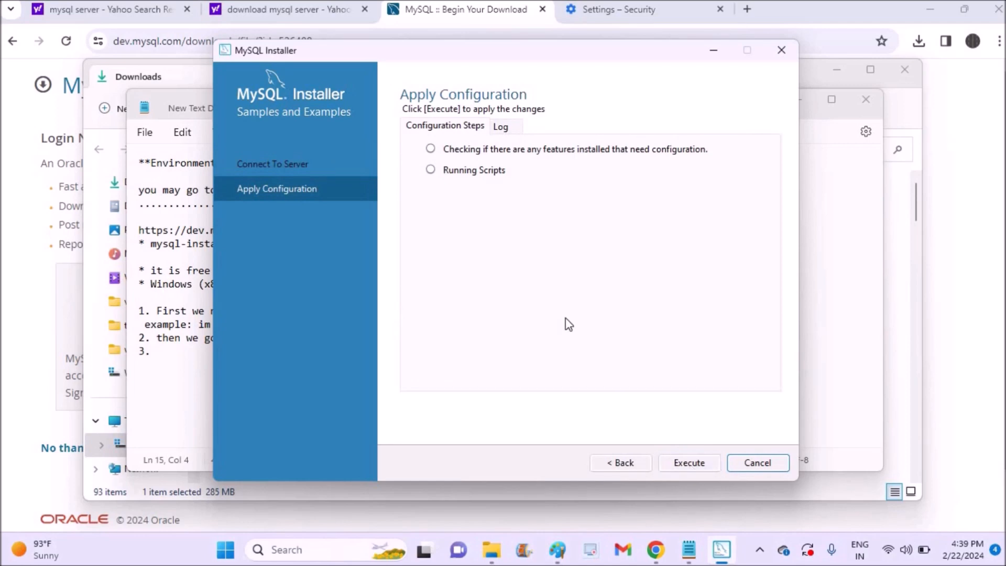
left_click(690, 464)
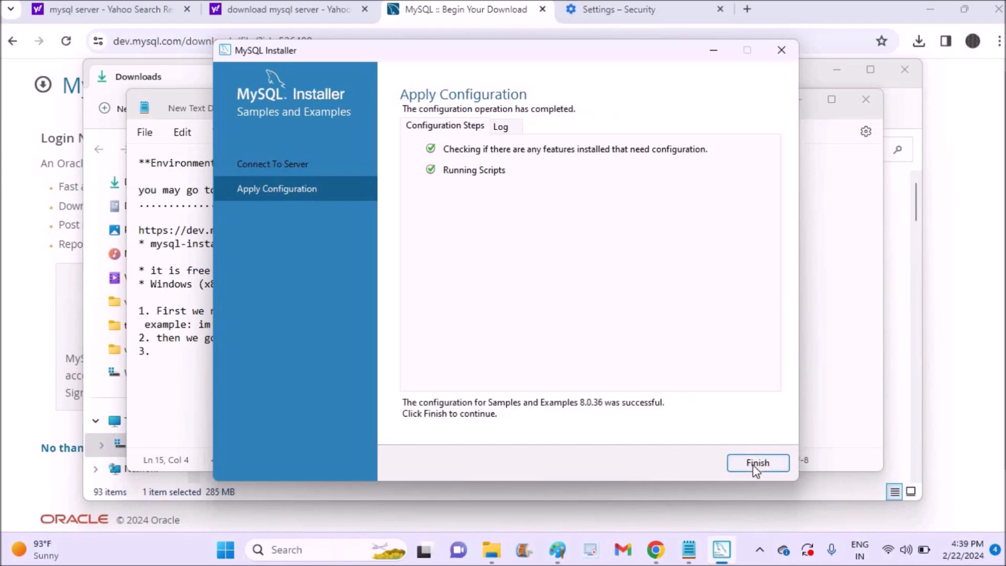
left_click(756, 464)
left_click(677, 467)
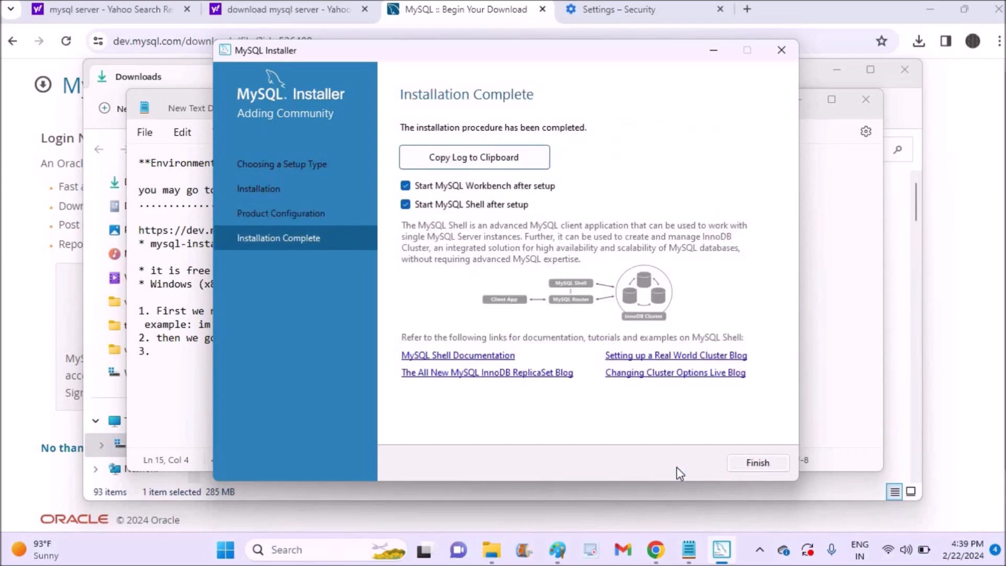
- Finish the installer to launch Workbench, and note 'in google sample data' in the setup notes
left_click(763, 464)
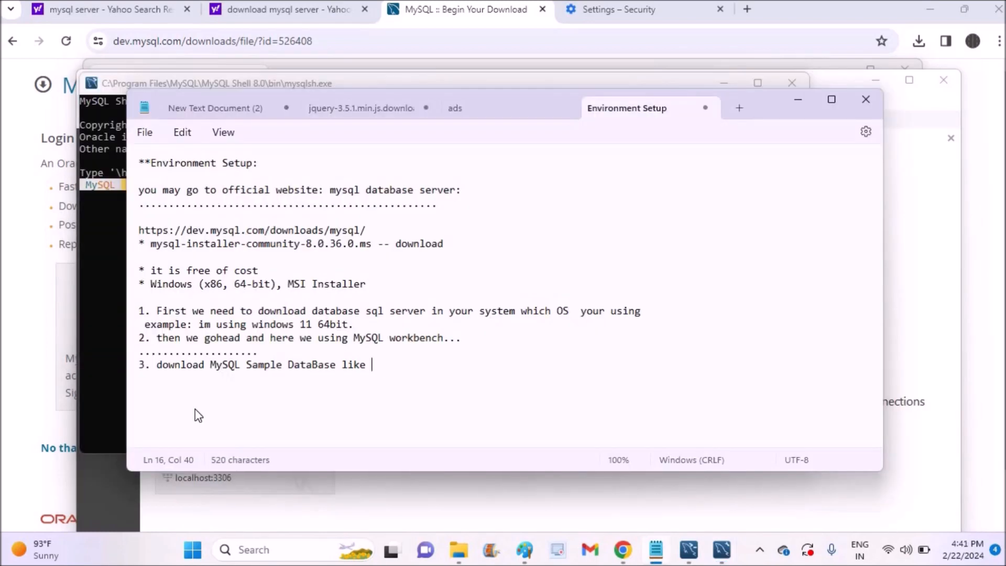
type("in google sample database..")
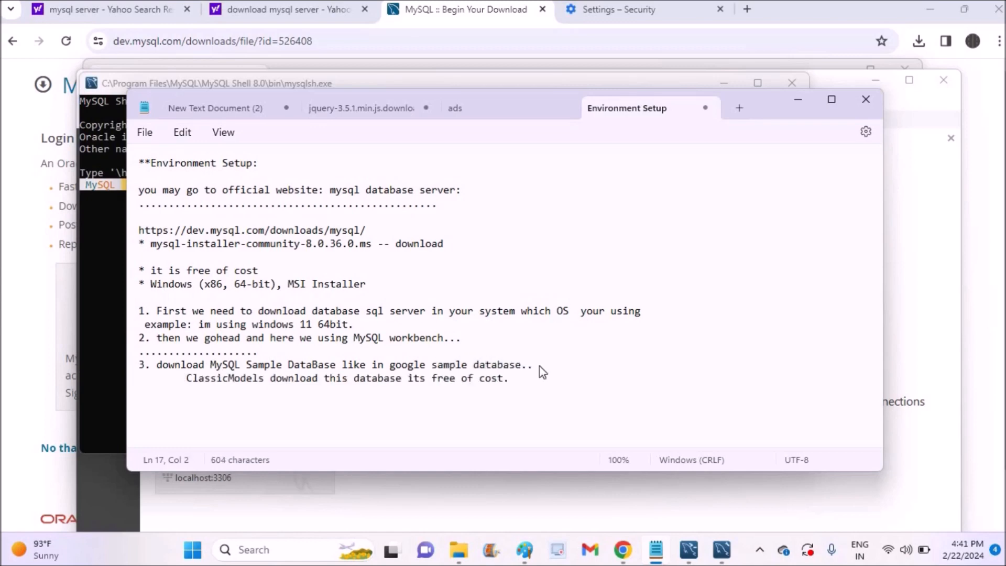
- Make the ClassicModels line a '*' bullet in Notepad and add a blank line below it
key("Home")
type("*")
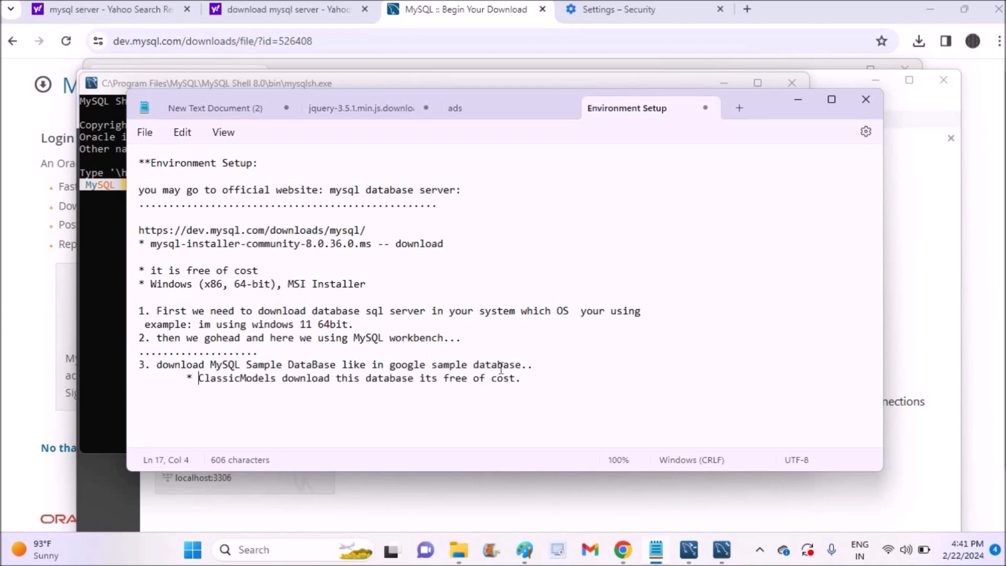
left_click(529, 385)
key("Return")
key("alt+Tab")
key("alt+Tab")
key("alt+Tab")
key("alt+Tab")
- Replace the Settings tab with a new tab searching 'download sample calssicmodels database'
left_click(721, 10)
left_click(569, 8)
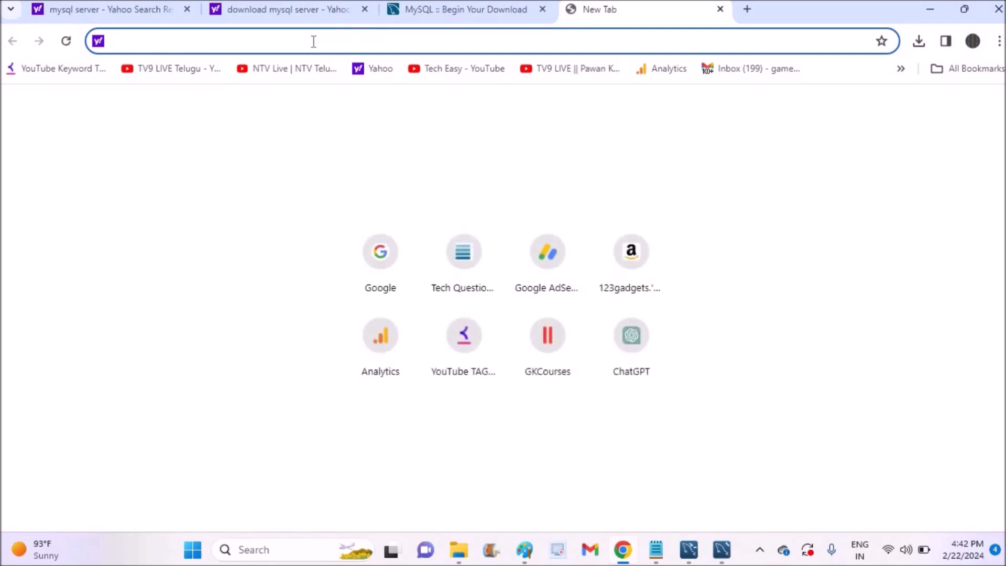
type("download sample calssicmodels database")
key("Return")
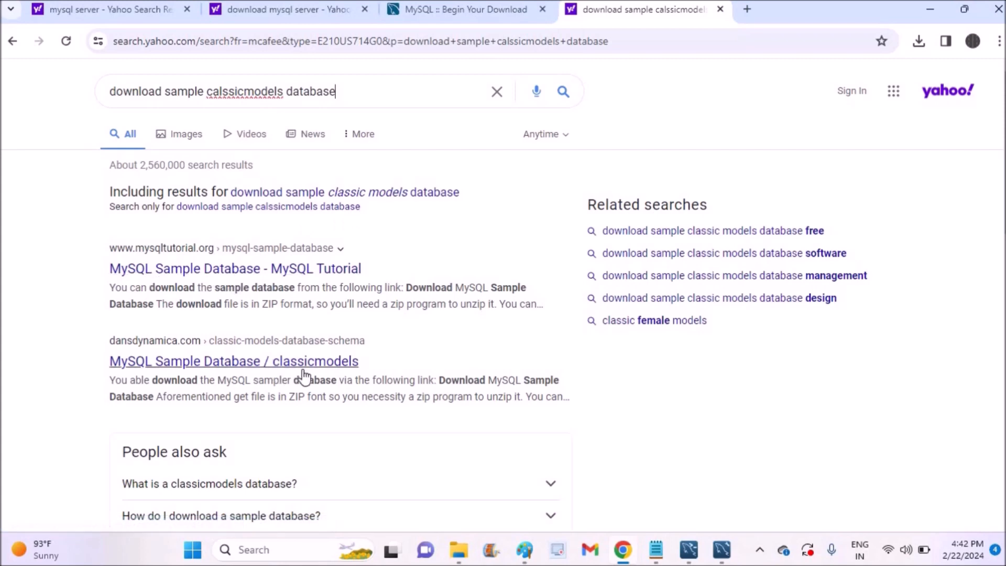
- Open the MySQL Tutorial sample database page from the search results
scroll(50, 285, "down", 8)
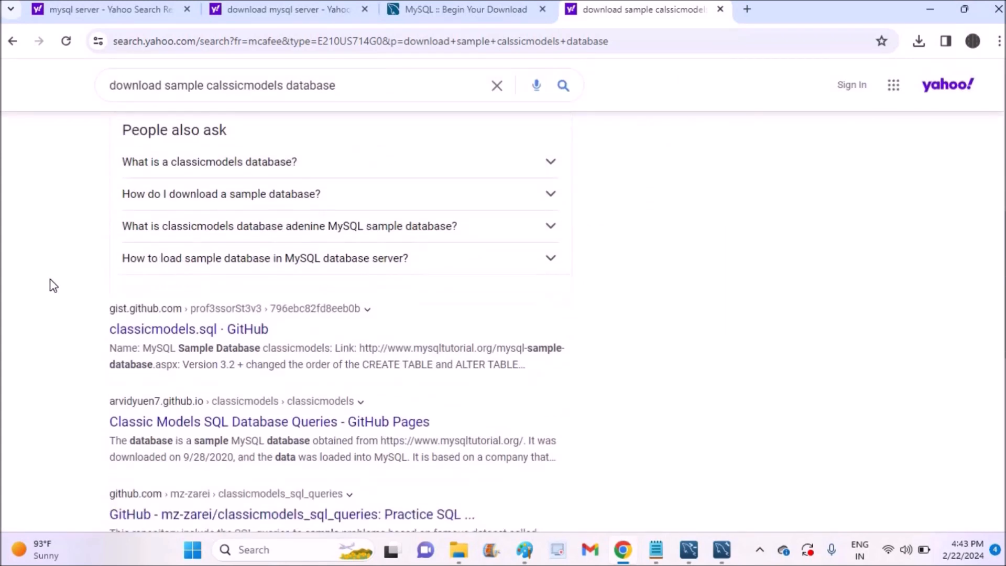
left_click_drag(99, 338, 283, 334)
left_click(291, 334)
scroll(83, 313, "up", 8)
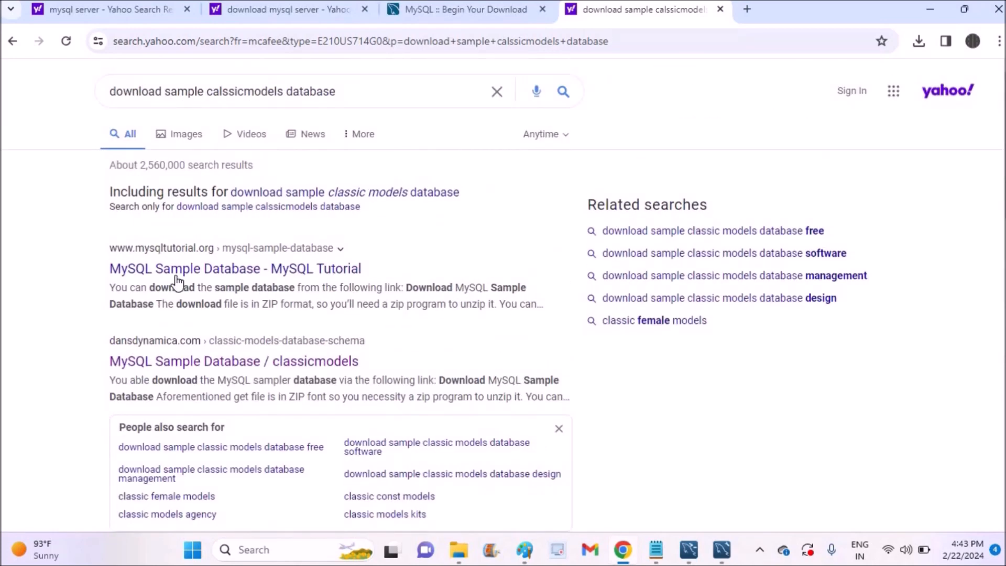
left_click(193, 270)
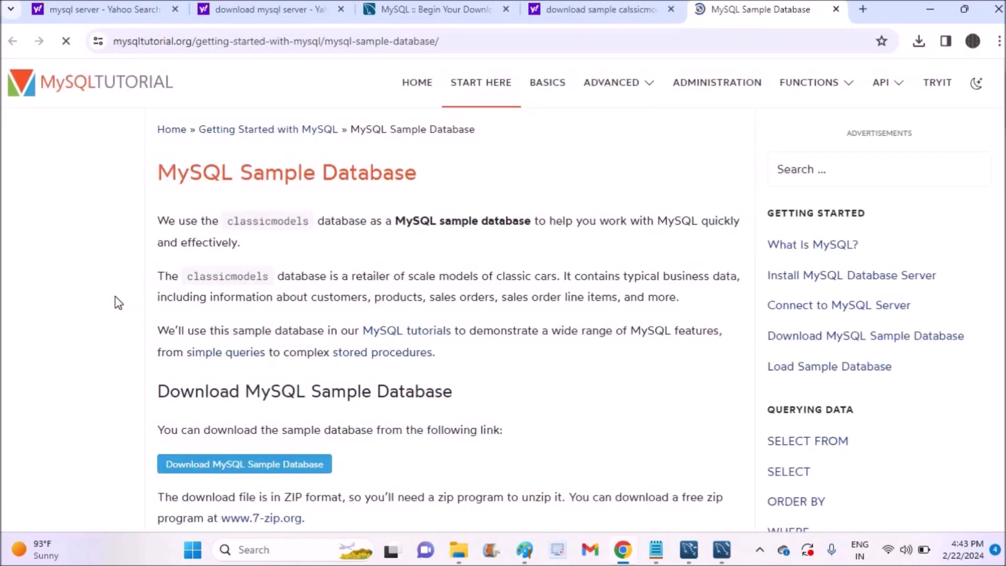
- Download mysqlsampledatabase.zip (51.2 KB) from the MySQL Sample Database page
left_click_drag(138, 177, 436, 176)
left_click(439, 182)
scroll(121, 247, "down", 3)
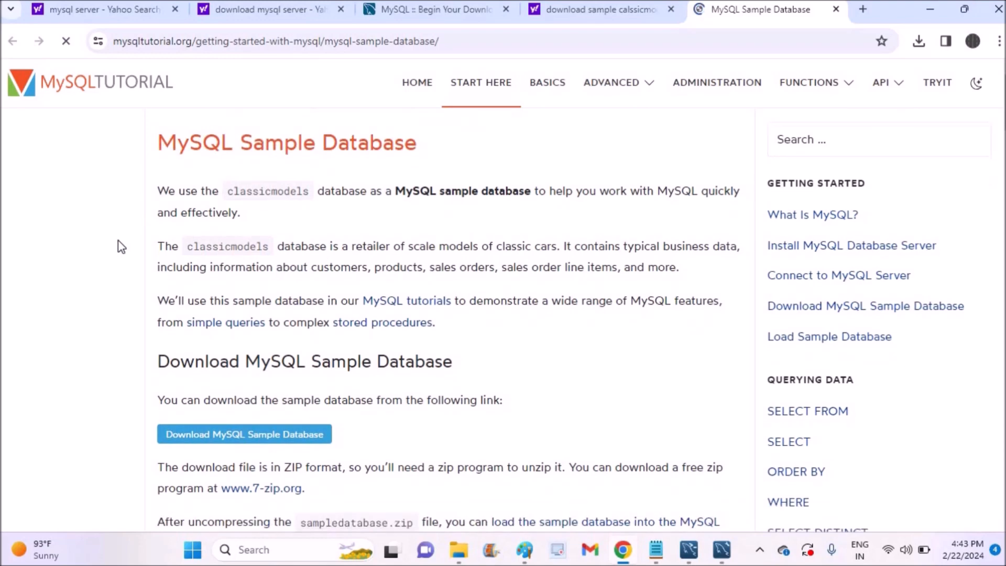
key("Down")
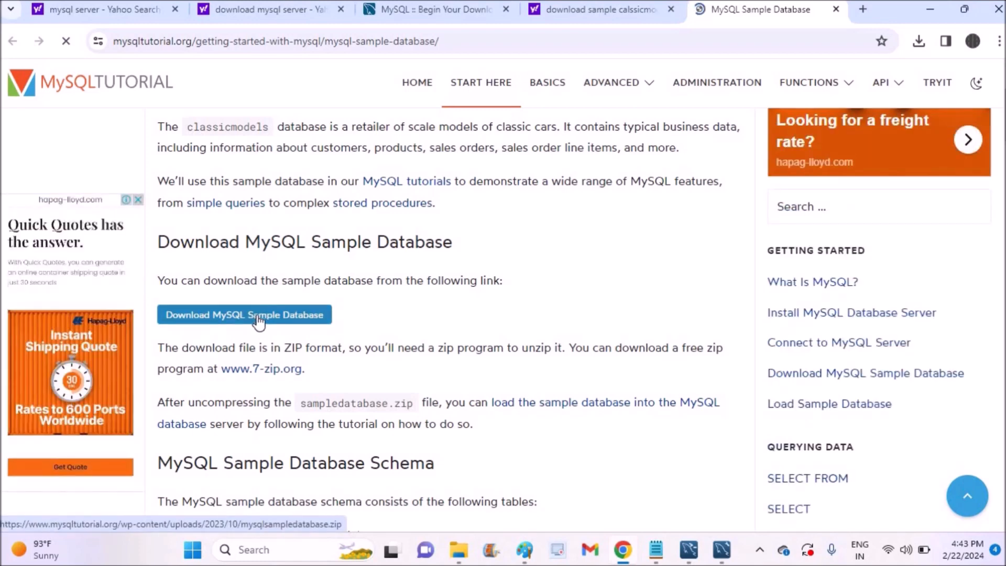
left_click(259, 318)
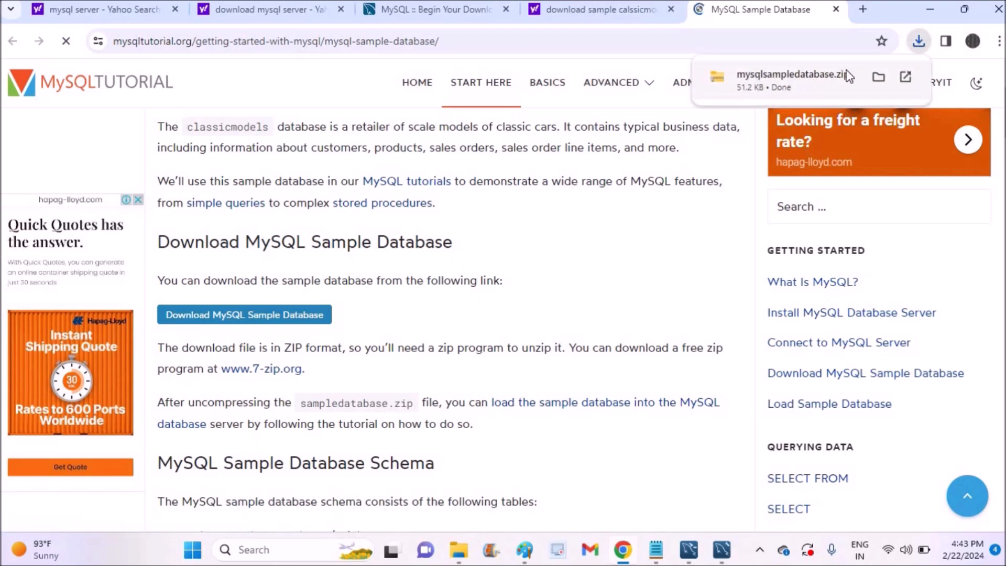
- Open mysqlsampledatabase.zip in File Explorer, select its 192 KB SQL file, and minimise the window
left_click(880, 77)
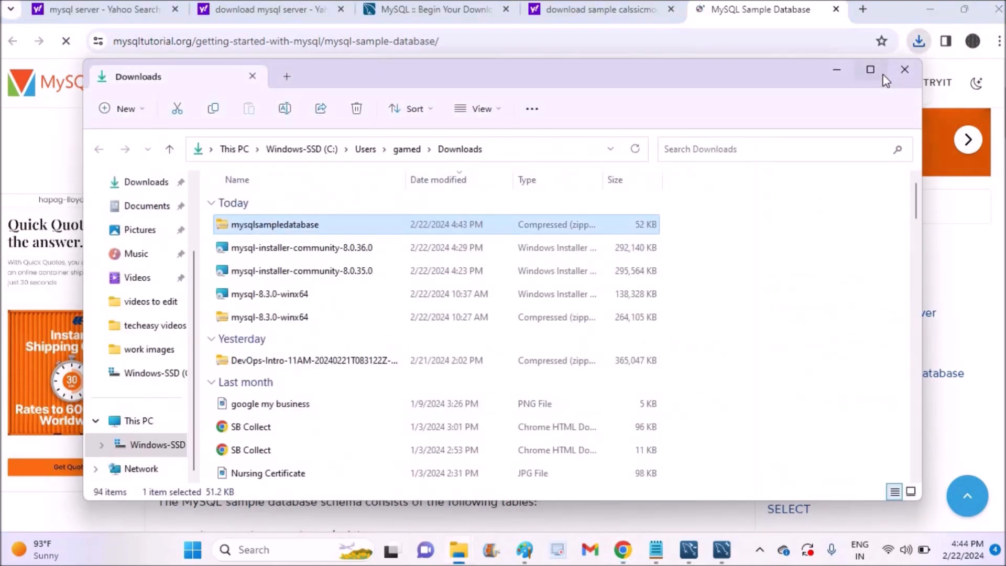
right_click(276, 229)
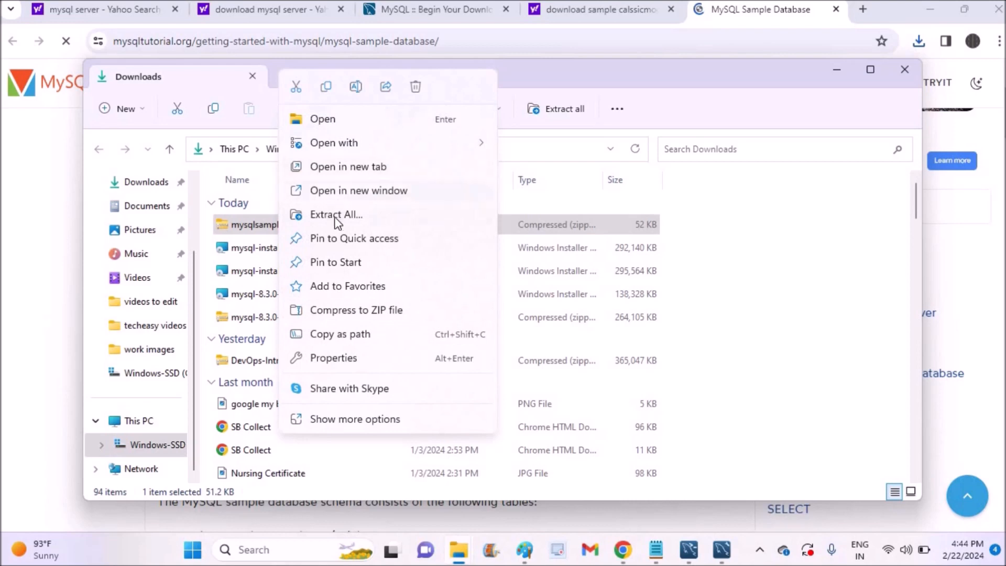
double_click(246, 226)
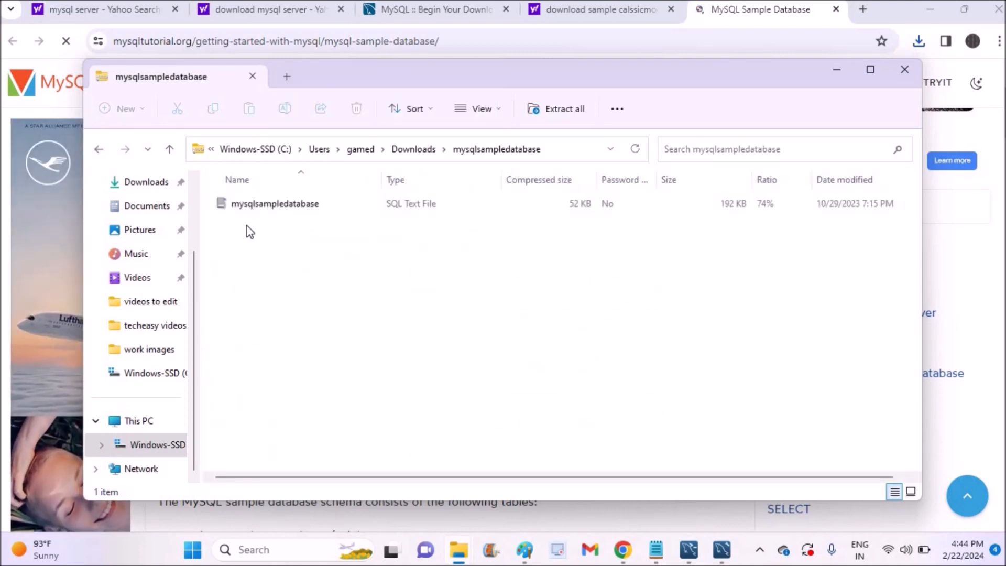
left_click(299, 208)
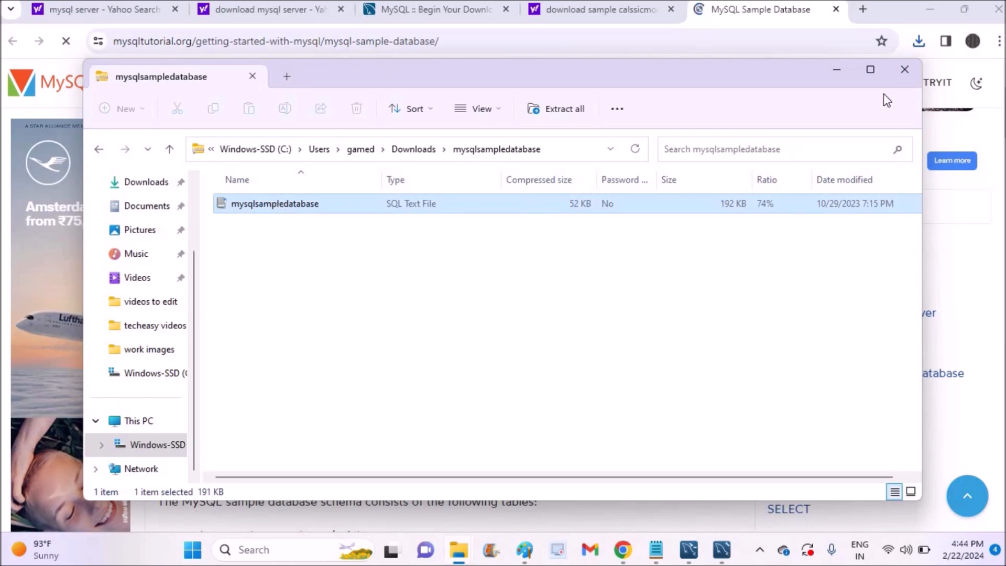
left_click(837, 70)
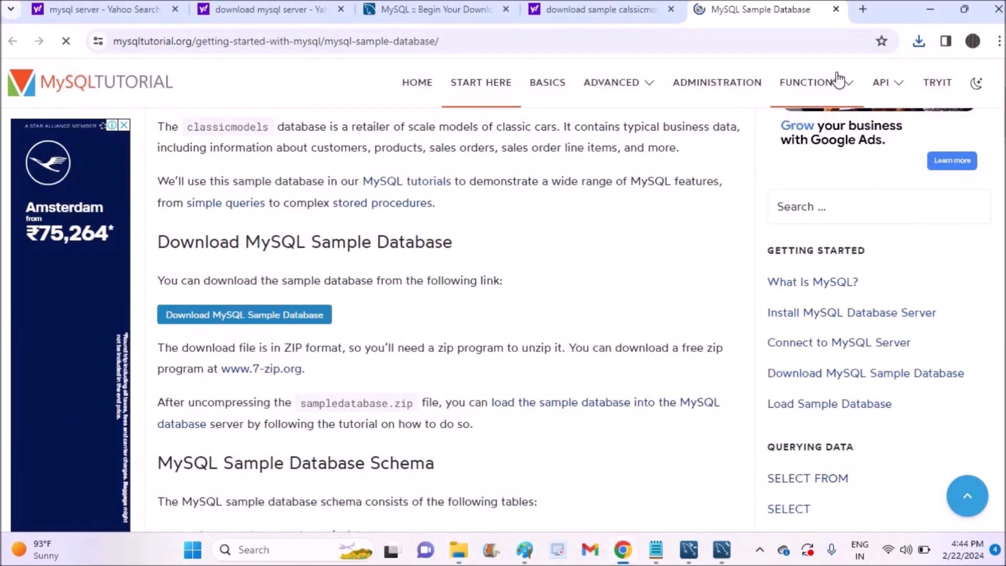
- Connect to Local instance MySQL80 with the password saved in the vault, then maximise Workbench
key("alt+Tab")
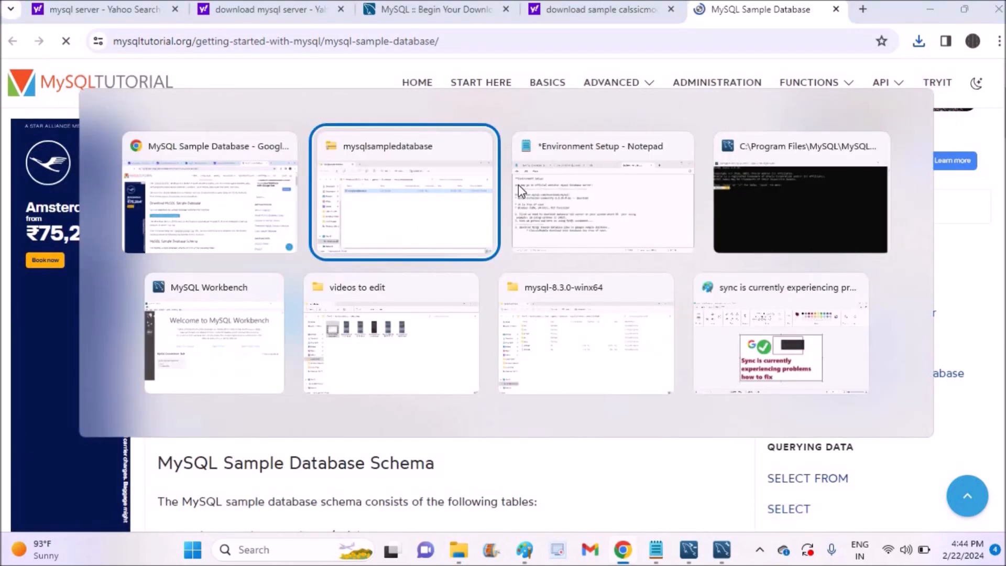
key("alt+Tab")
key("alt+Tab")
key("alt+Tab")
key("alt+Tab")
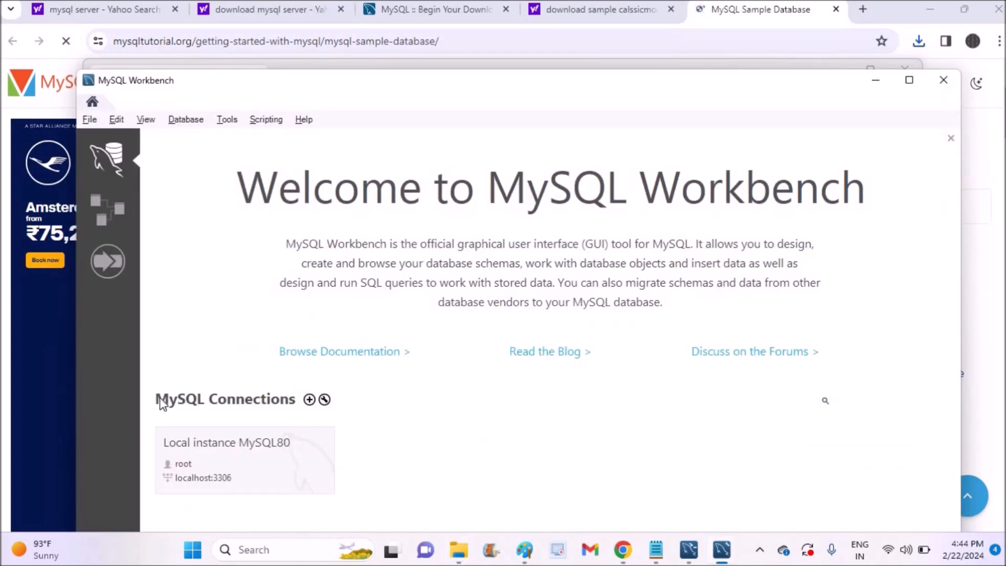
left_click(197, 461)
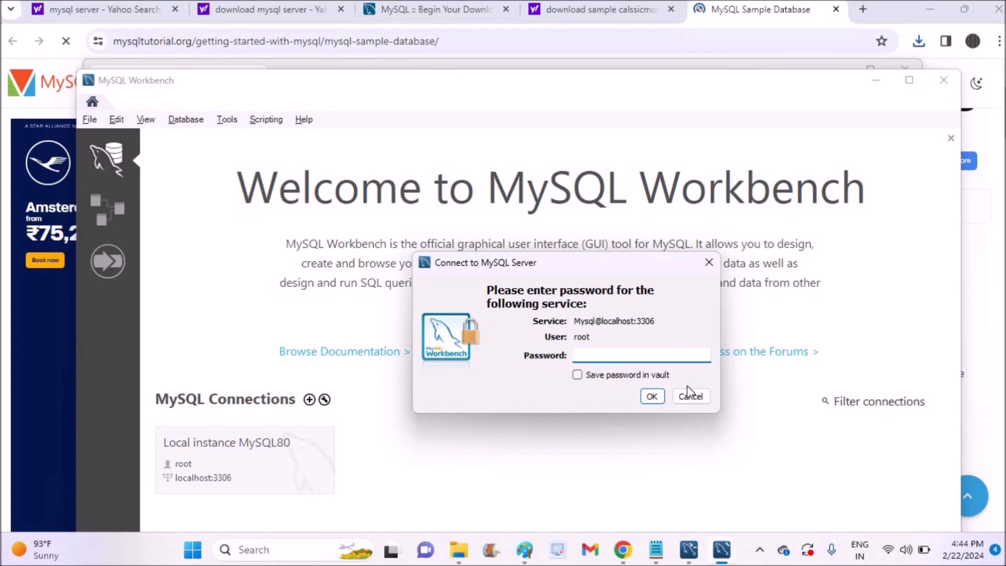
left_click(578, 374)
left_click(578, 375)
left_click(607, 350)
left_click(577, 375)
left_click(589, 355)
type("****")
left_click(655, 393)
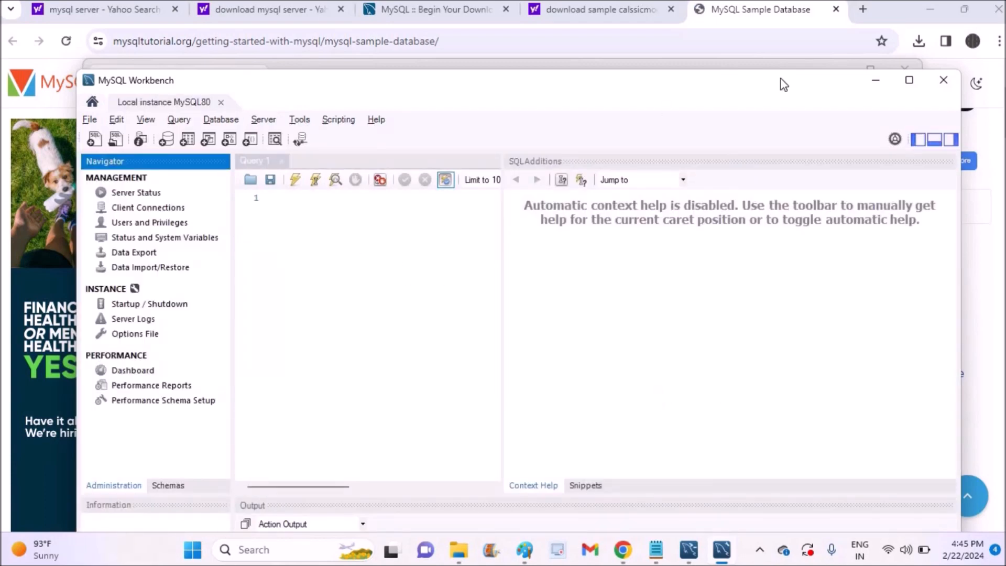
left_click(911, 81)
- Open Database > Connect to Database and check host 127.0.0.1, port 3306, user root
left_click(301, 150)
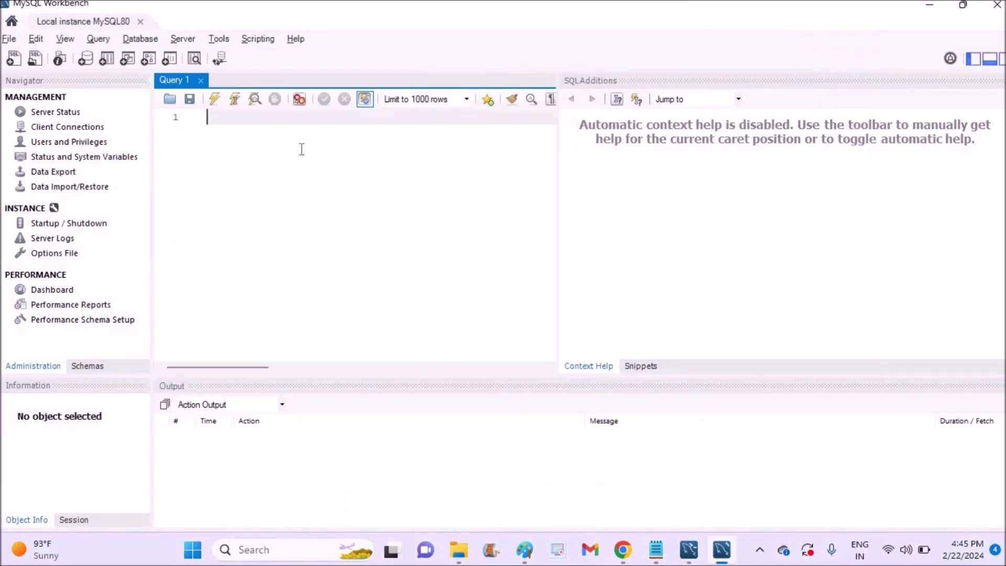
key("alt+Tab")
key("alt+Tab")
key("Tab")
key("Tab")
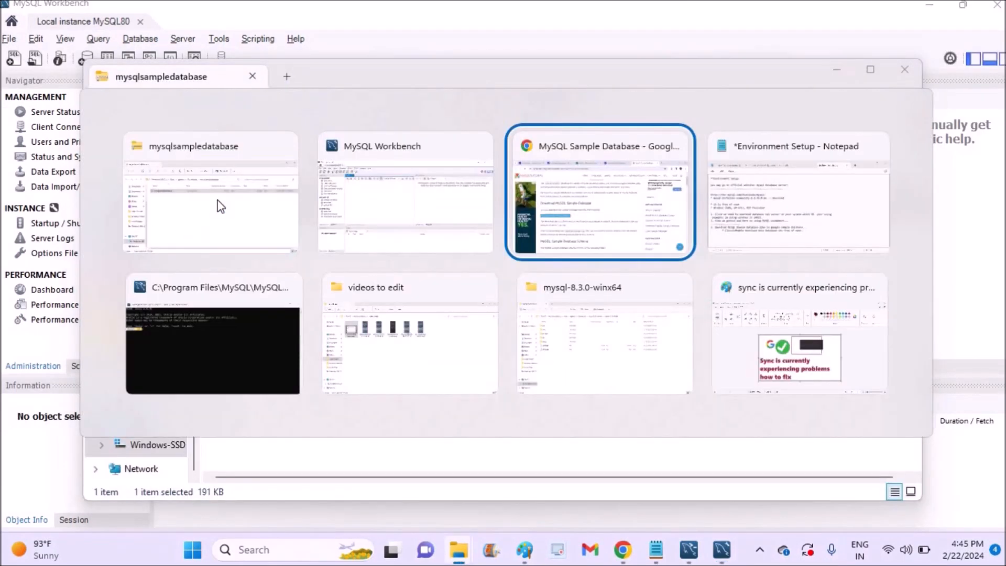
key("alt+Tab")
key("Tab")
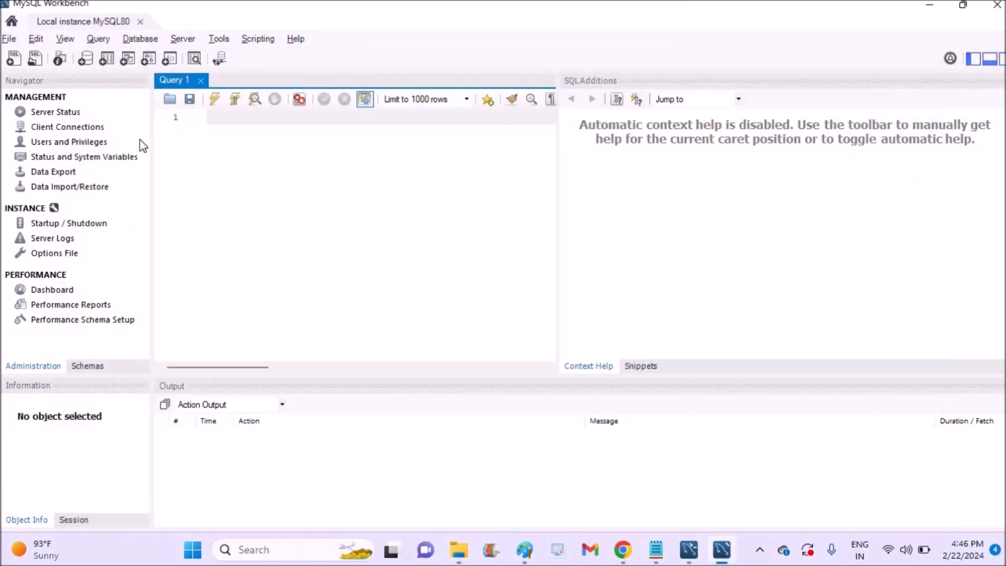
left_click(140, 39)
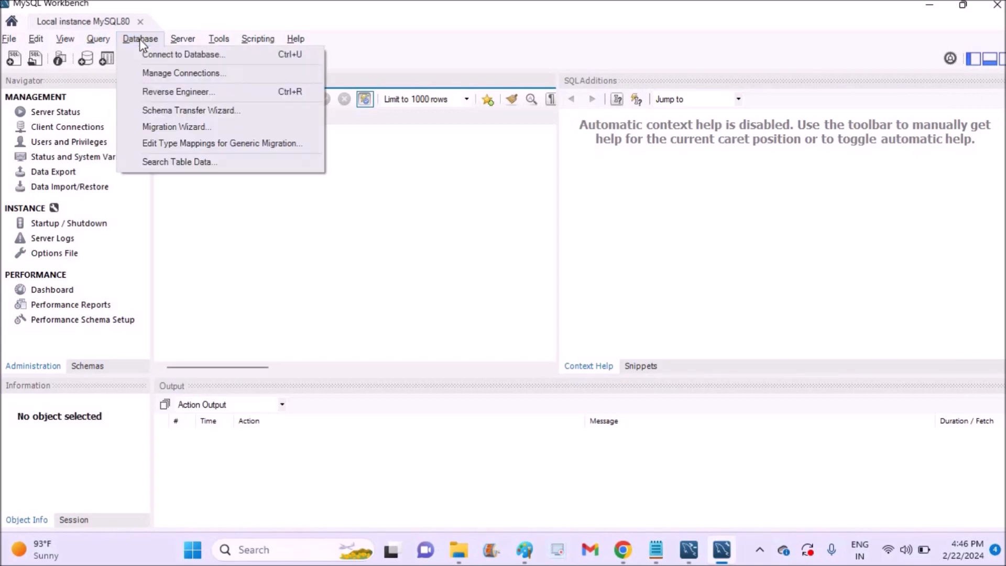
left_click(209, 56)
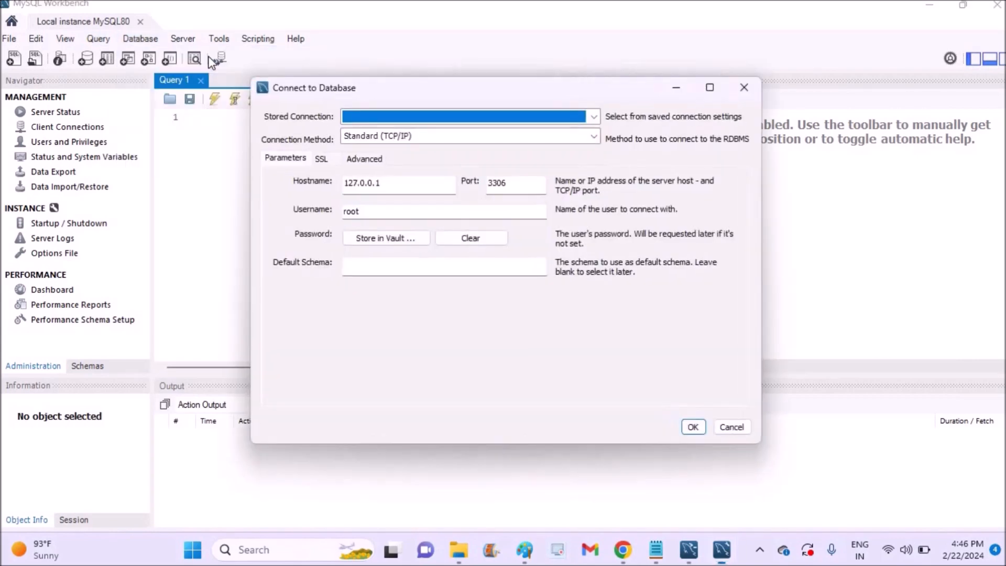
double_click(513, 182)
left_click(402, 183)
left_click_drag(402, 183, 324, 189)
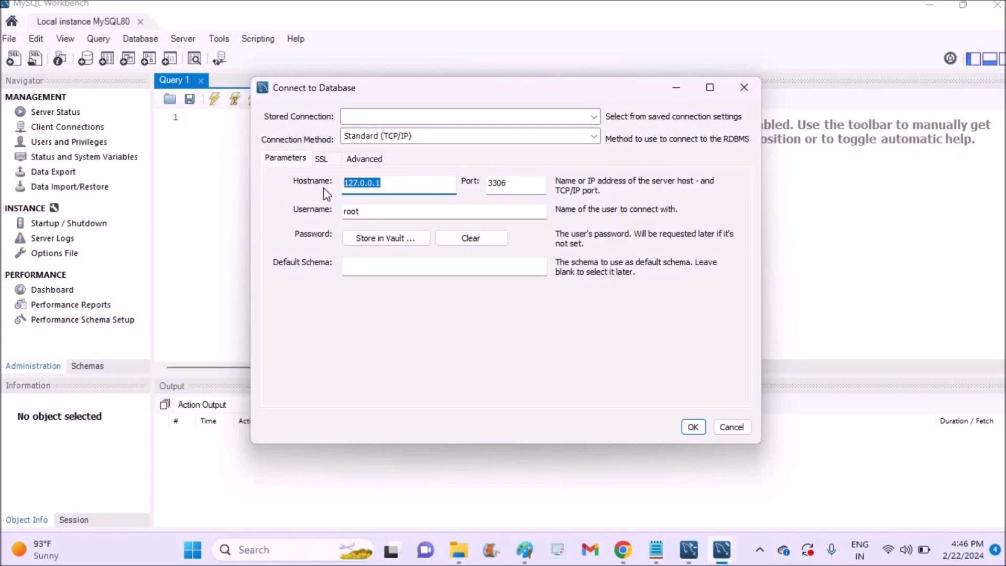
left_click_drag(386, 215, 321, 209)
left_click(383, 268)
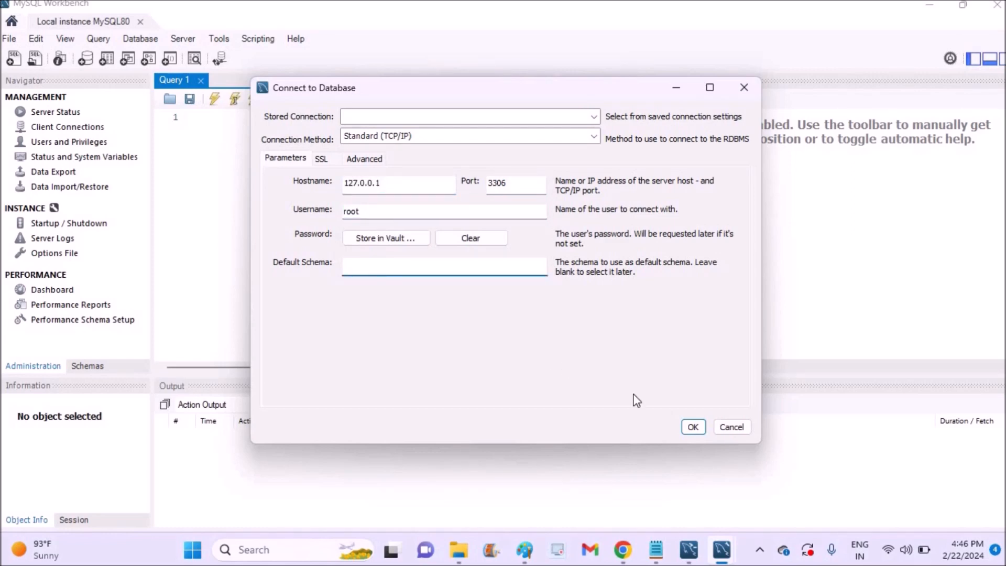
- Accept those settings and enter the root password to open the connection
left_click(693, 427)
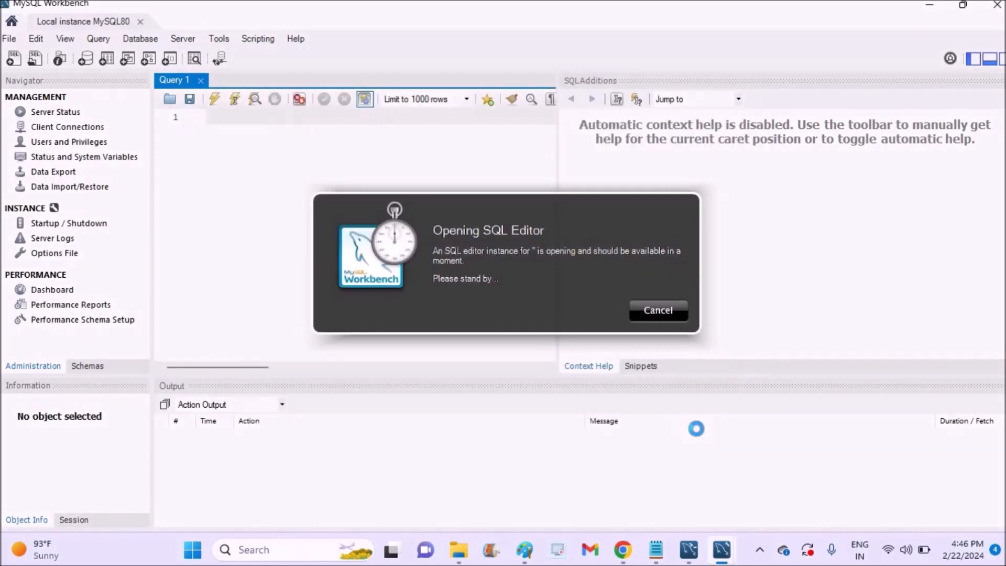
type("****")
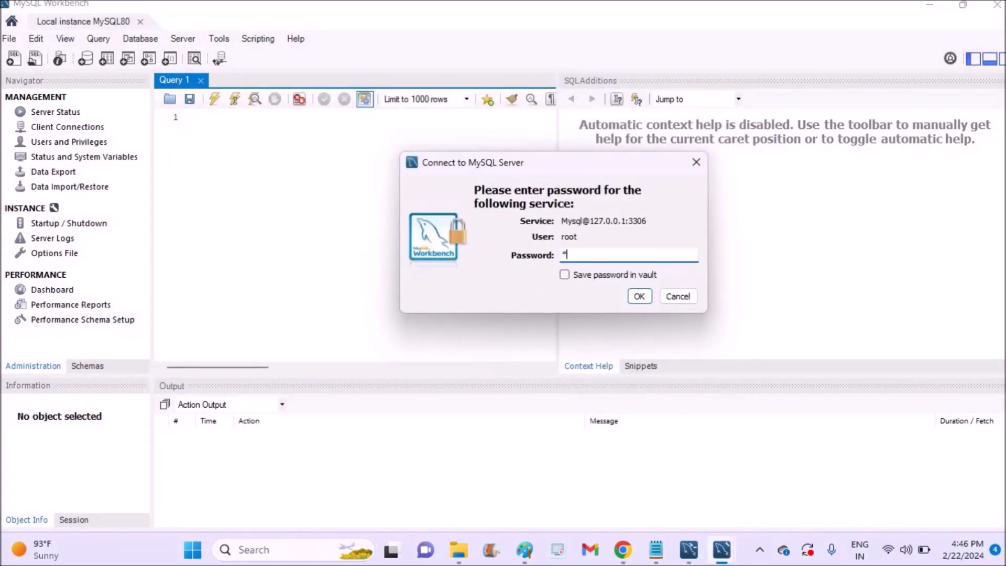
left_click(639, 297)
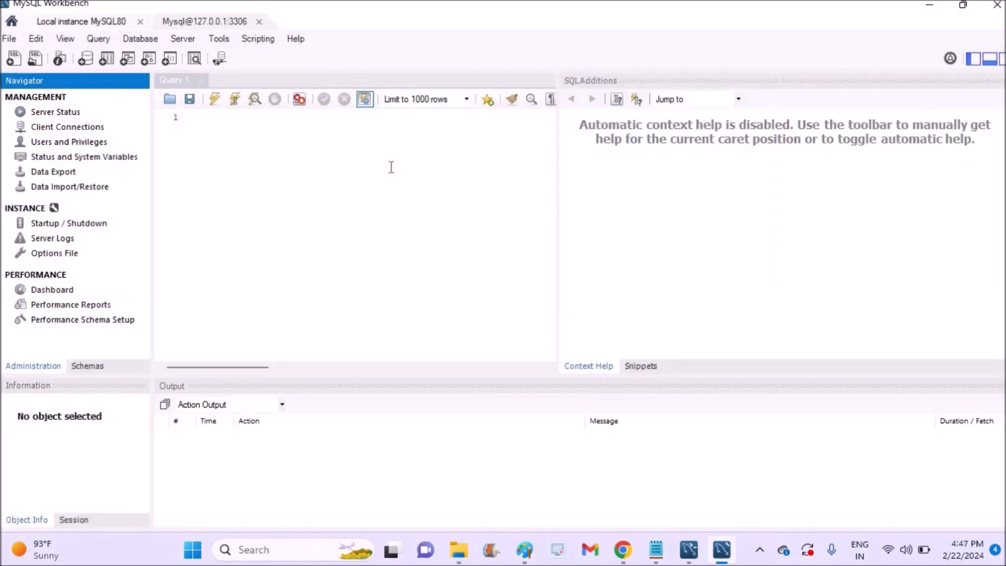
left_click(140, 40)
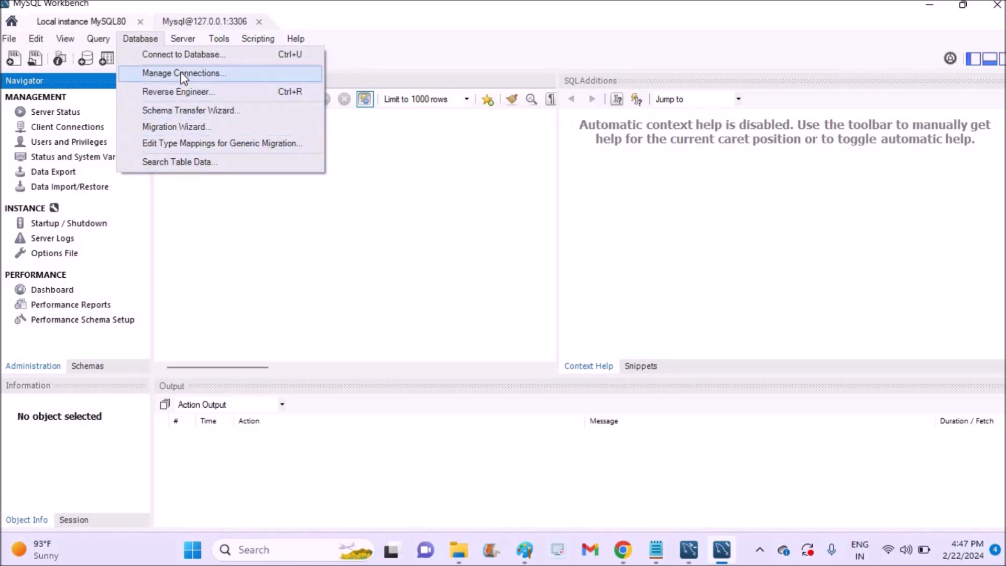
mouse_move(186, 41)
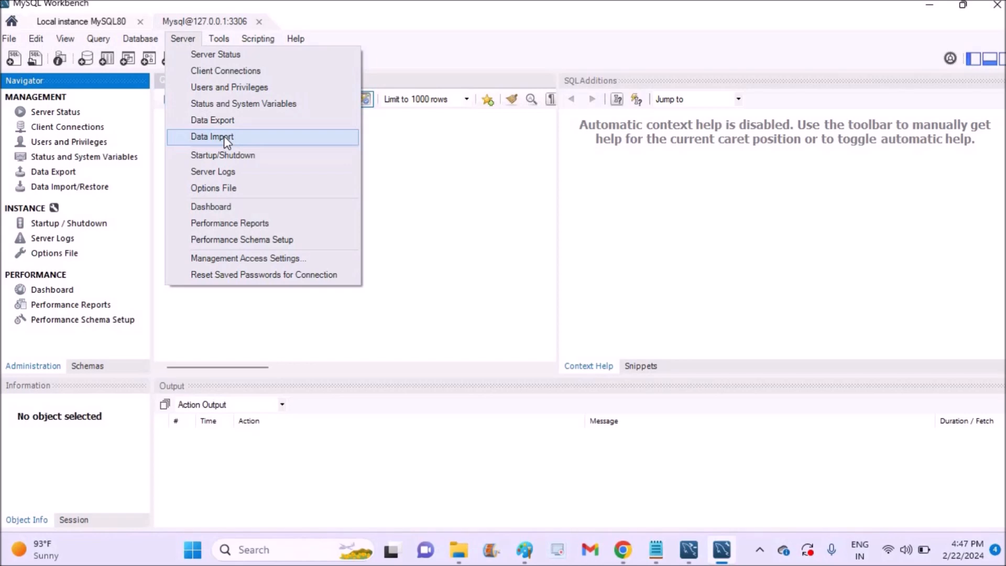
left_click(409, 173)
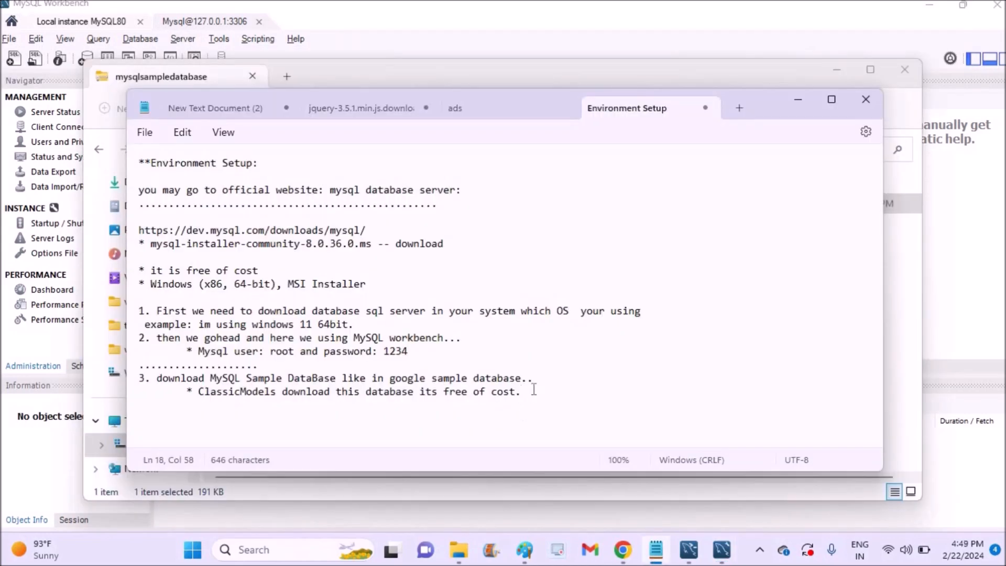
- Add the line '4.then we have to connect our database...' to the notes, then return to the folder
key("Return")
type("4")
type(".then we have to conn")
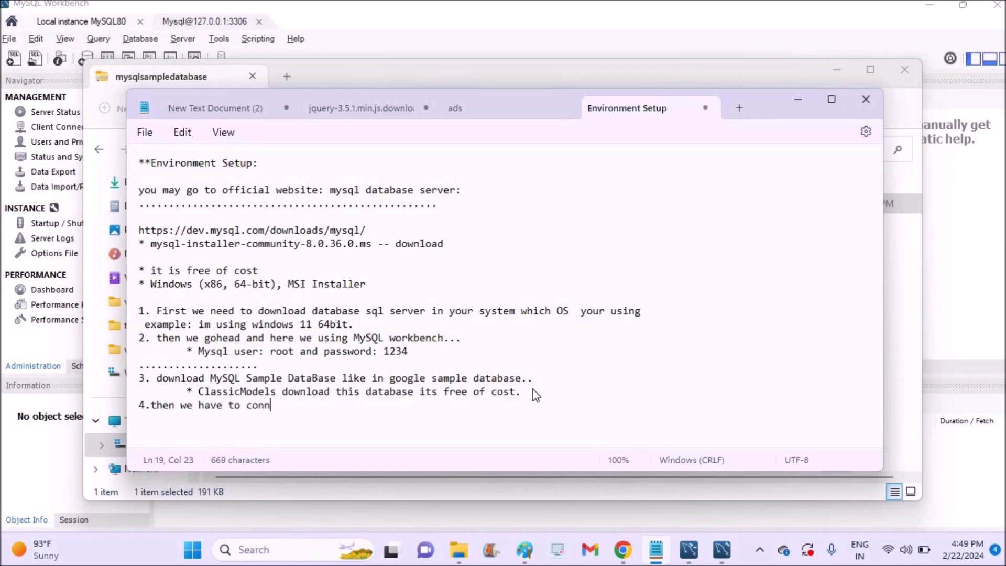
type("ect our data")
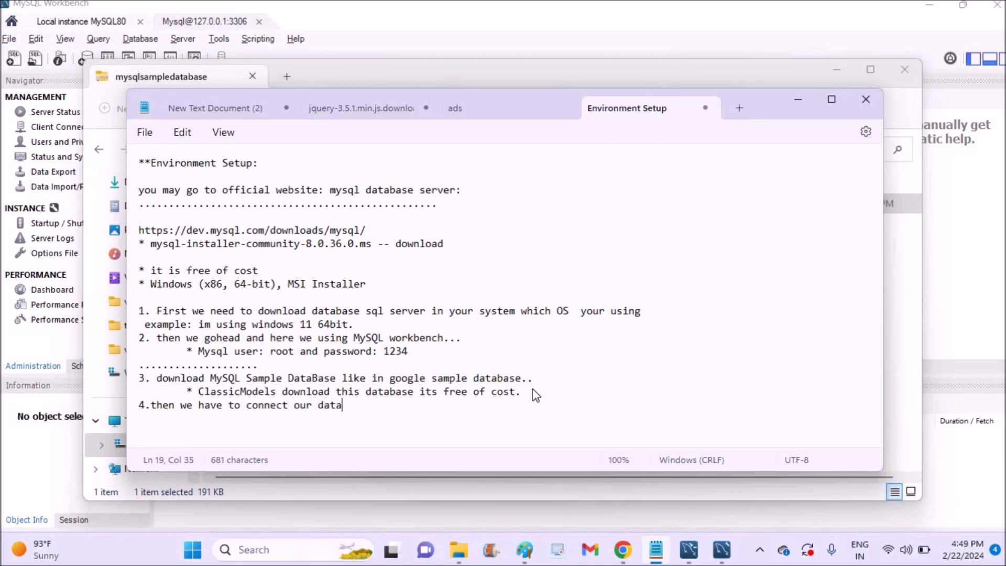
type("base...")
key("alt+Tab")
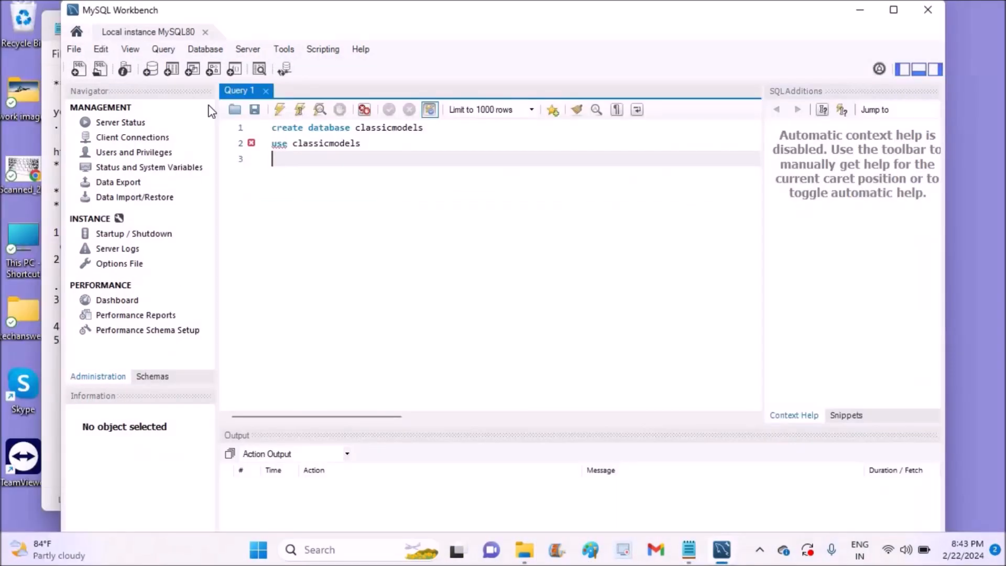
- Start a Server > Data Import from a self-contained file and browse for the SQL file
left_click(248, 50)
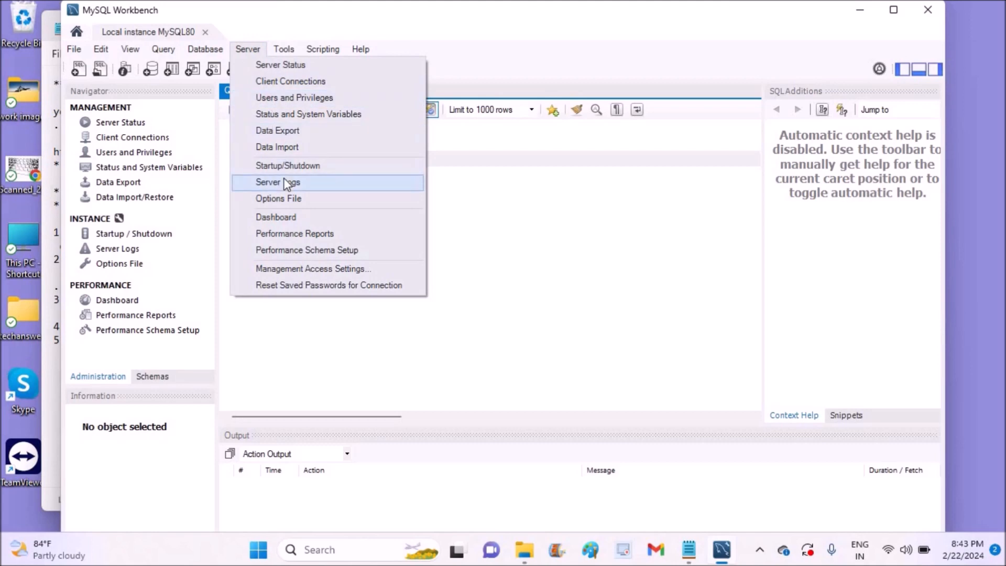
left_click(292, 147)
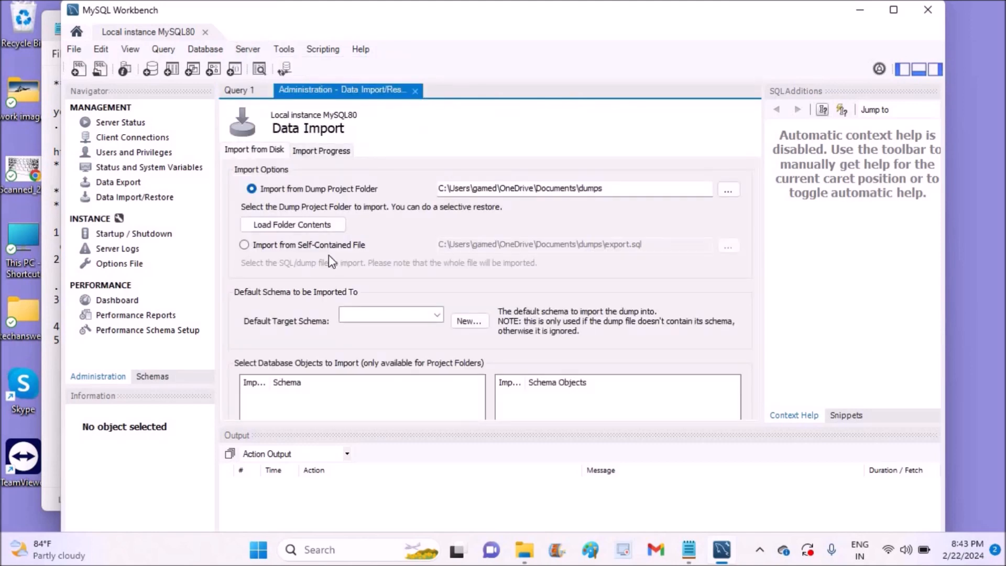
left_click(251, 246)
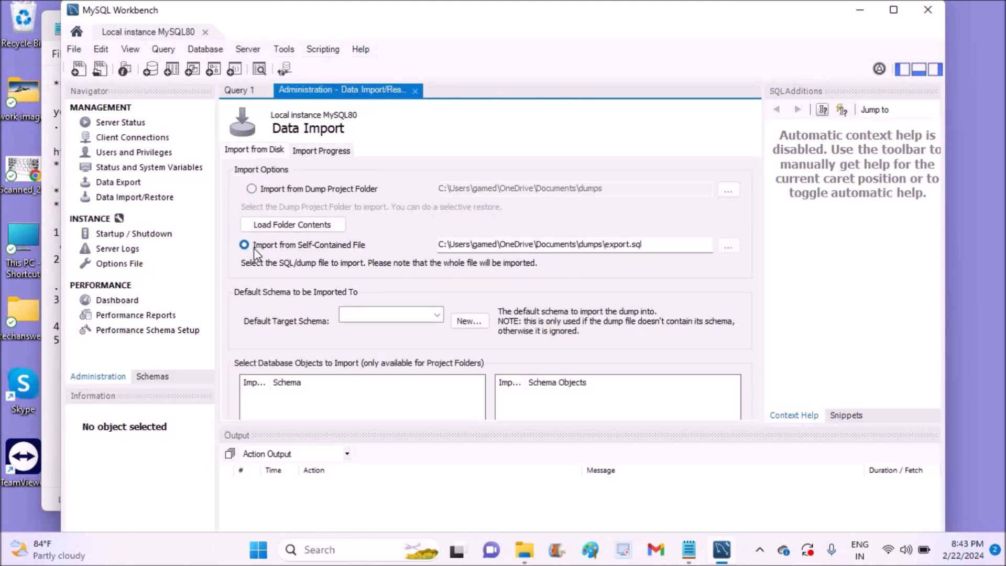
left_click(728, 246)
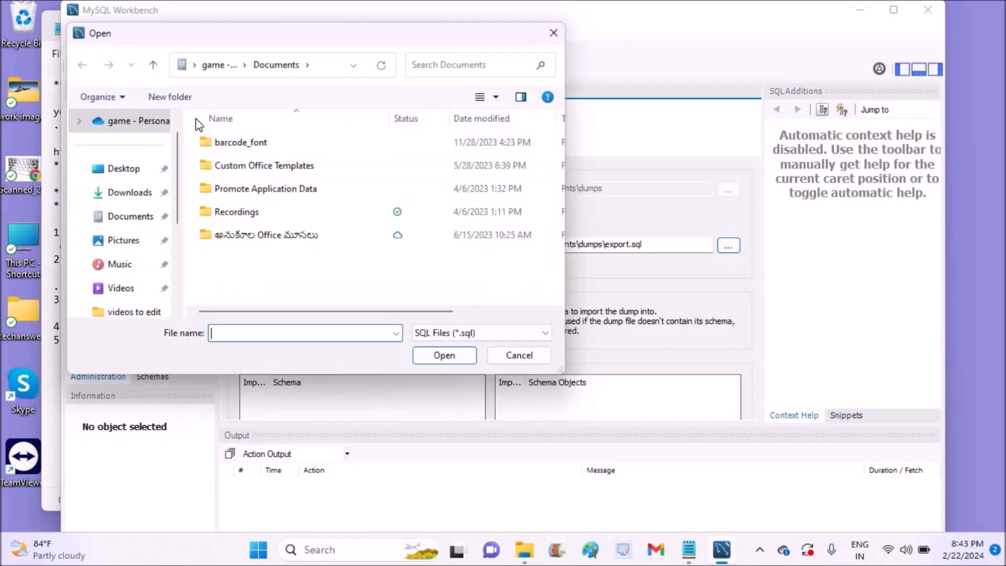
- Choose mysqlsampledatabase.sql from Downloads > mysqlsampledatabase as the import file
left_click(126, 198)
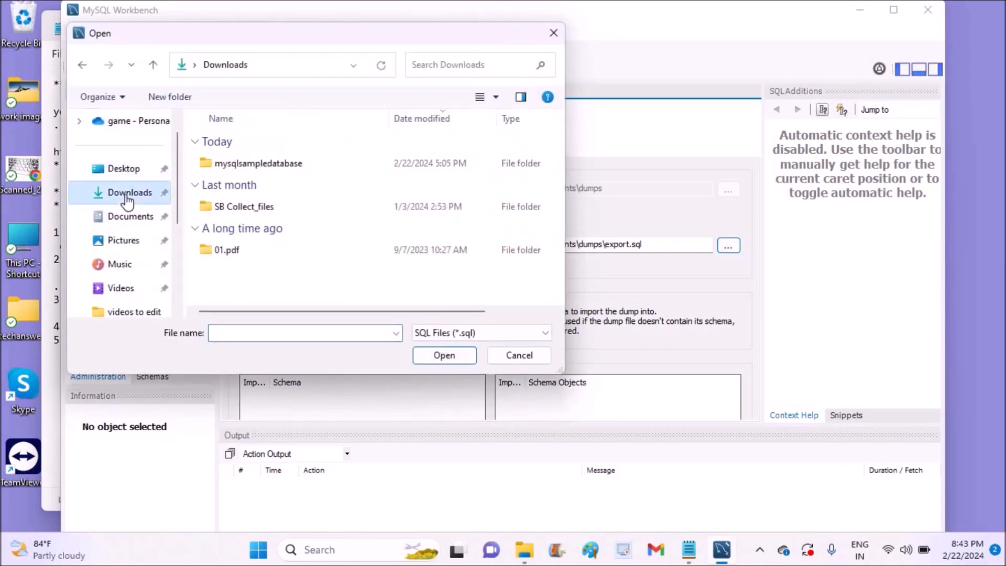
double_click(239, 167)
left_click(240, 168)
left_click(433, 362)
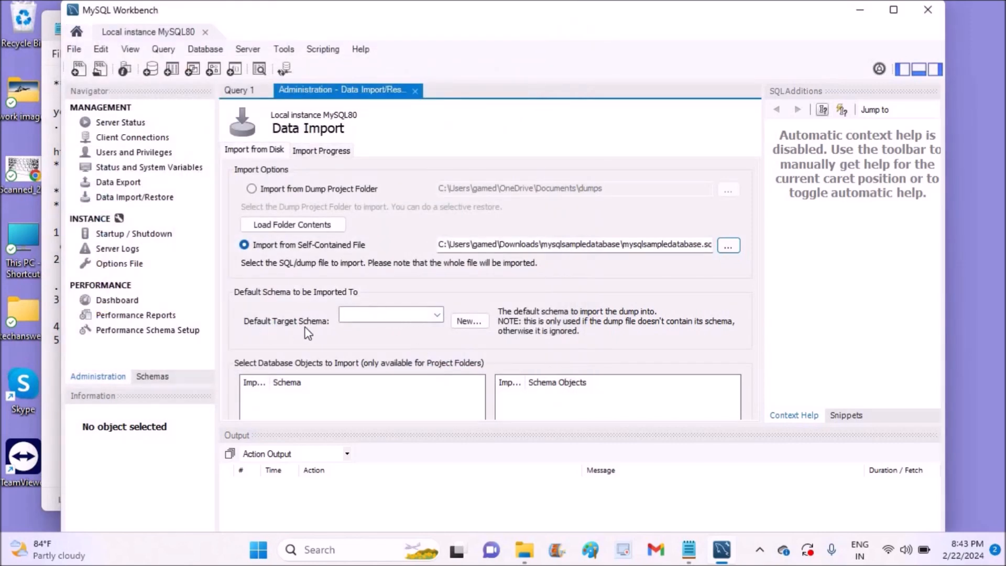
- Create a new target schema named classicmodels for the import
left_click(367, 315)
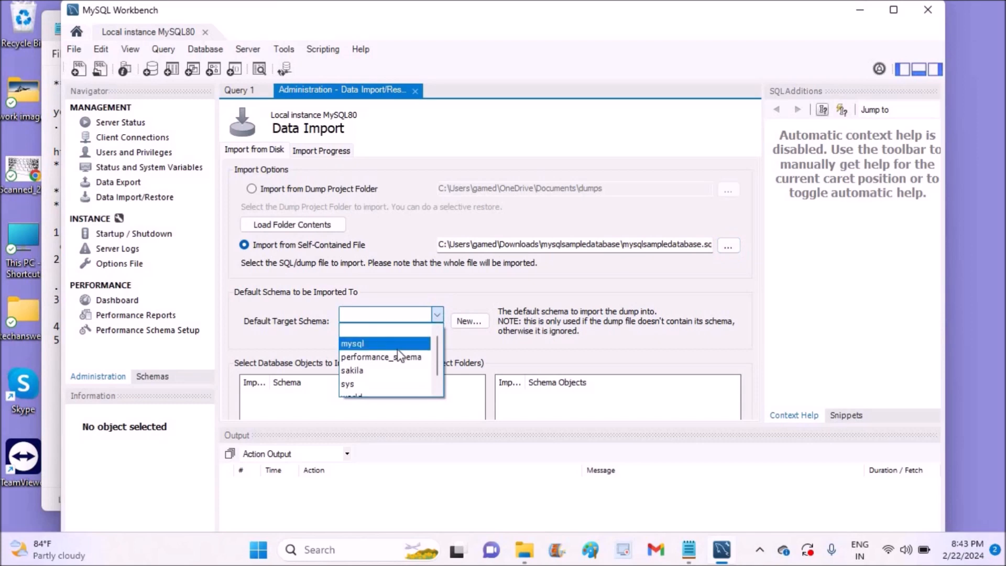
left_click(438, 390)
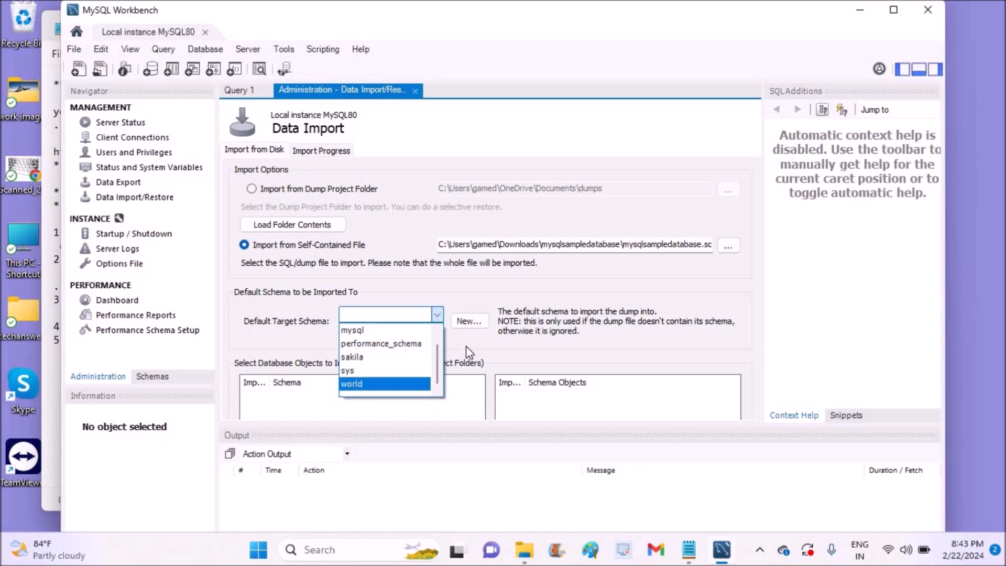
left_click(466, 325)
left_click(464, 323)
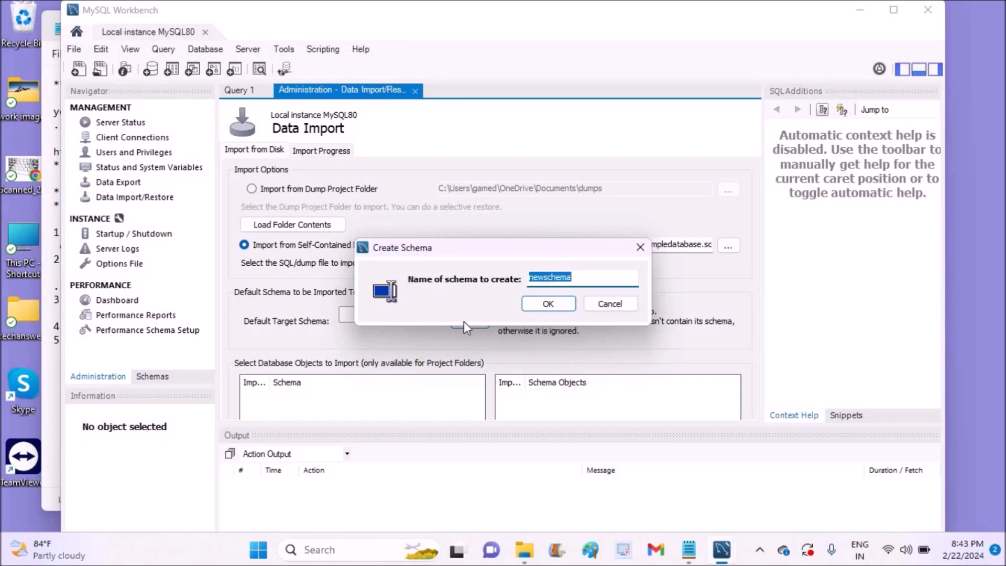
left_click(594, 277)
left_click_drag(594, 278, 499, 276)
type("classicmodels")
left_click(548, 304)
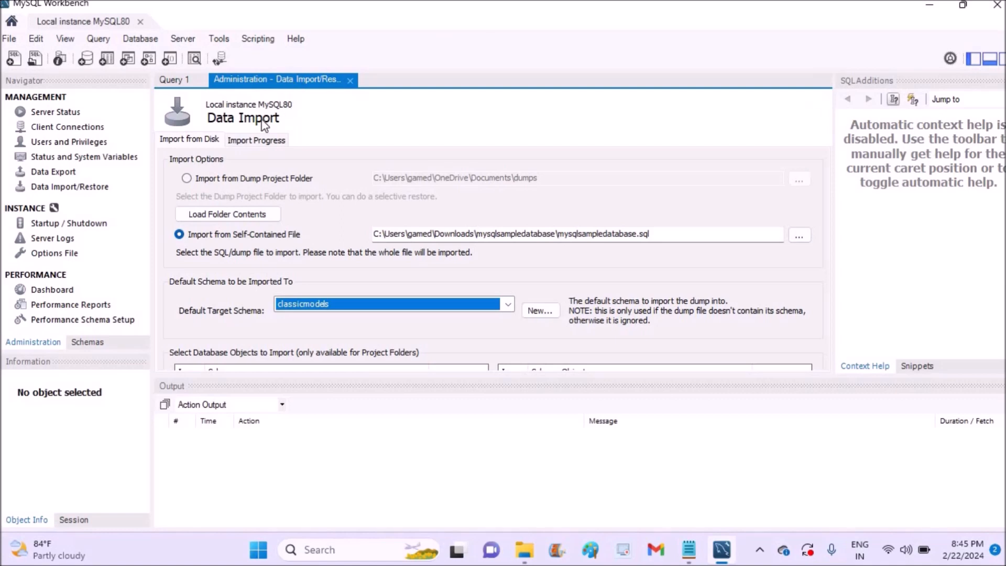
- Run the mysqlsampledatabase.sql import and rerun it, ending with one error dropping productlines
left_click(244, 142)
left_click(790, 358)
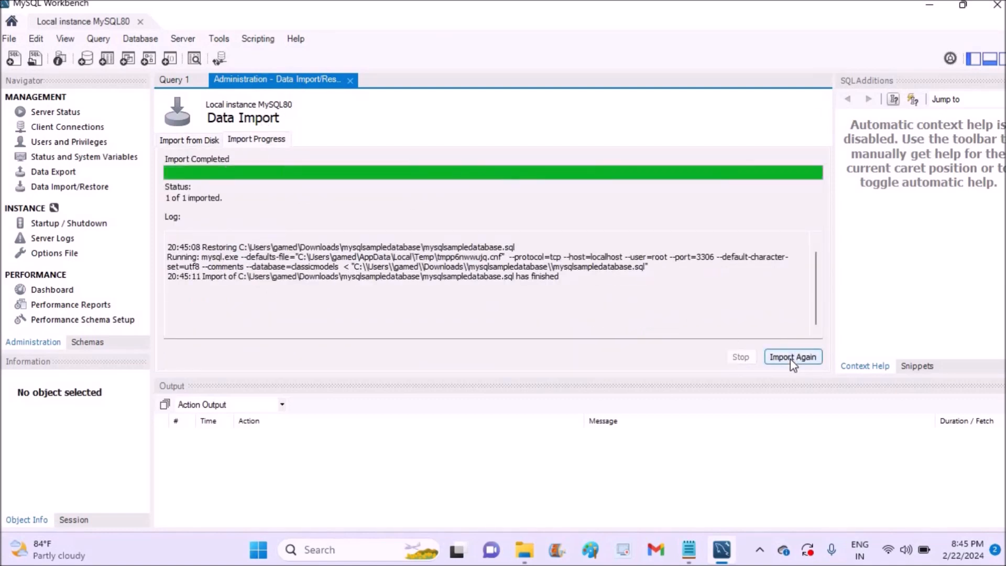
left_click(791, 359)
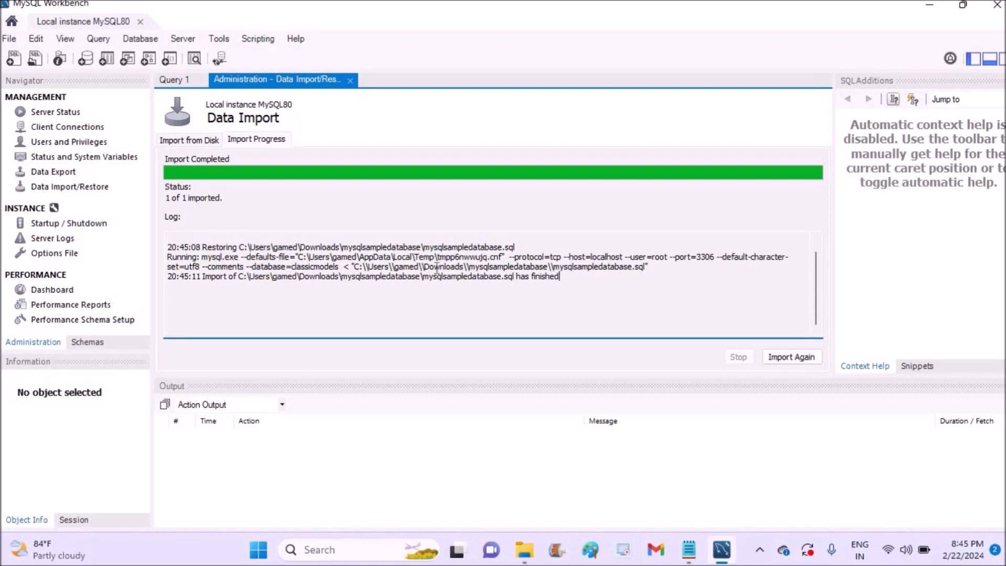
left_click(791, 358)
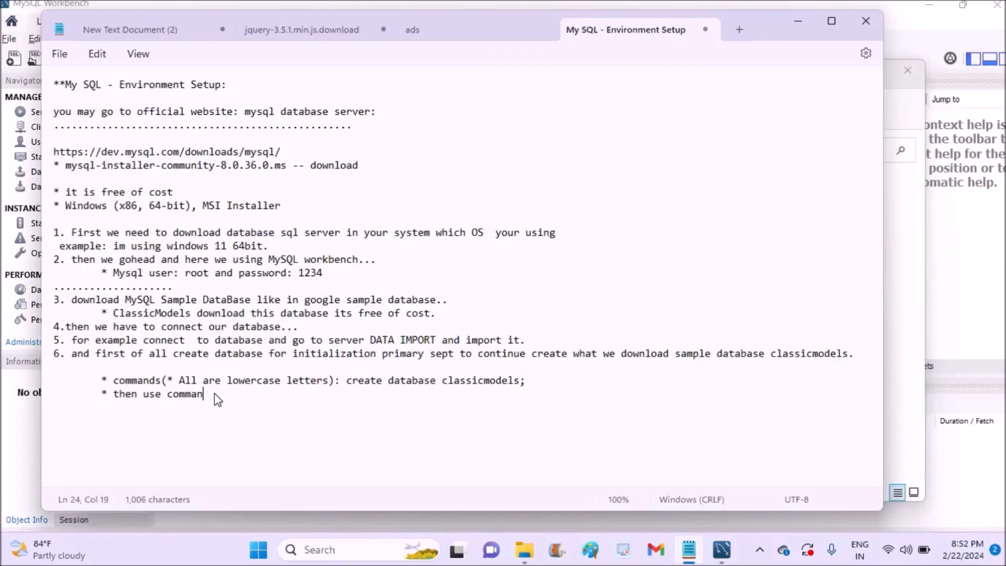
- Move the create database command onto its own indented line, removing stray bullets
key("BackSpace")
key("BackSpace")
key("BackSpace")
key("BackSpace")
key("BackSpace")
key("BackSpace")
key("BackSpace")
key("BackSpace")
key("BackSpace")
key("BackSpace")
key("BackSpace")
key("BackSpace")
key("BackSpace")
key("BackSpace")
key("BackSpace")
left_click(348, 380)
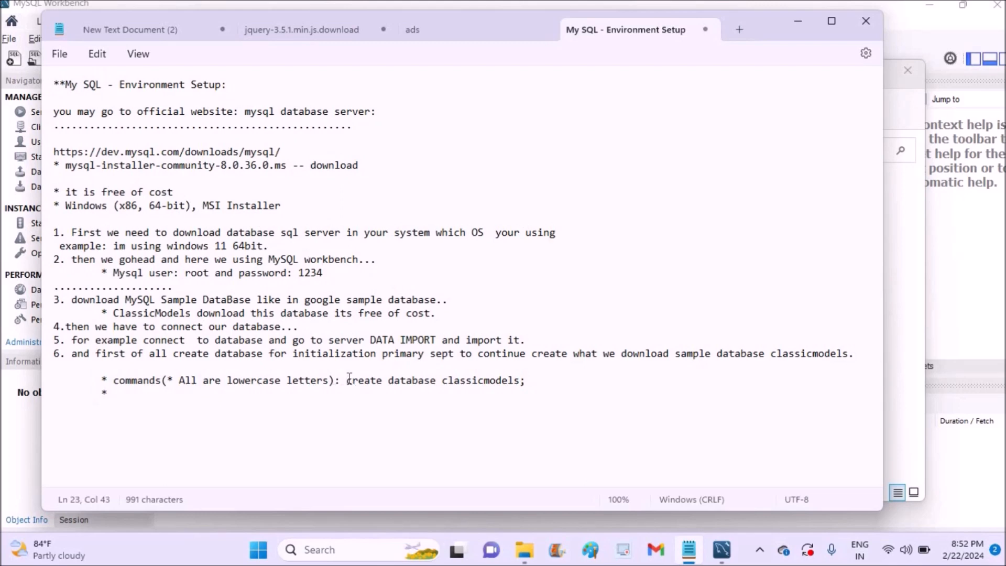
key("Return")
key("Tab")
key("Tab")
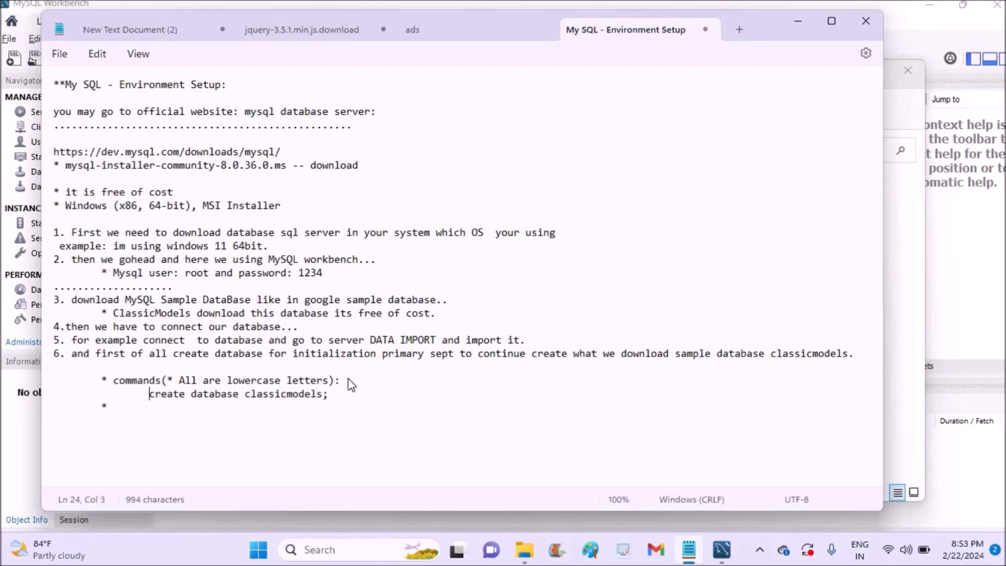
key("BackSpace")
key("BackSpace")
key("BackSpace")
key("Left")
key("Left")
key("Left")
key("Left")
key("Left")
key("Left")
key("Left")
key("Left")
key("Left")
key("Left")
key("Left")
key("Left")
key("Left")
key("Left")
key("Left")
key("Left")
key("Left")
key("Left")
key("Left")
key("Left")
type("*")
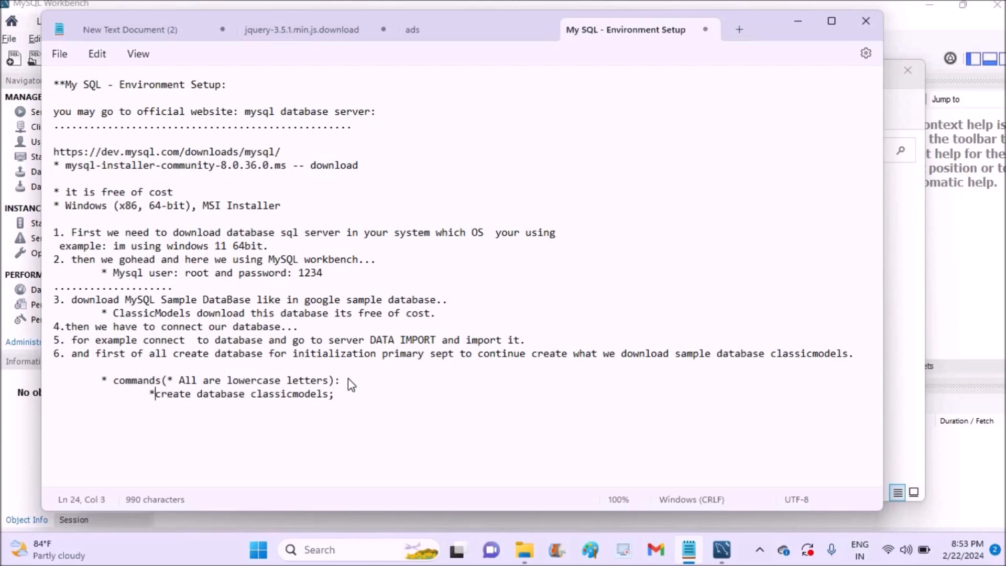
left_click(350, 398)
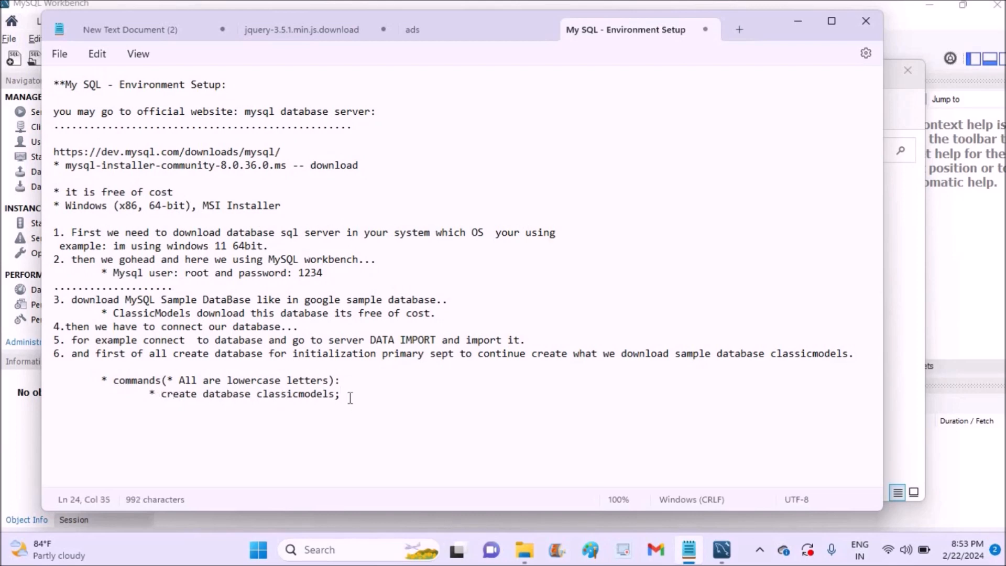
key("Return")
key("Tab")
key("Tab")
key("BackSpace")
- Add the numbered 'use classicmodels' line and a comment that show tables lists all available tables
type("1.")
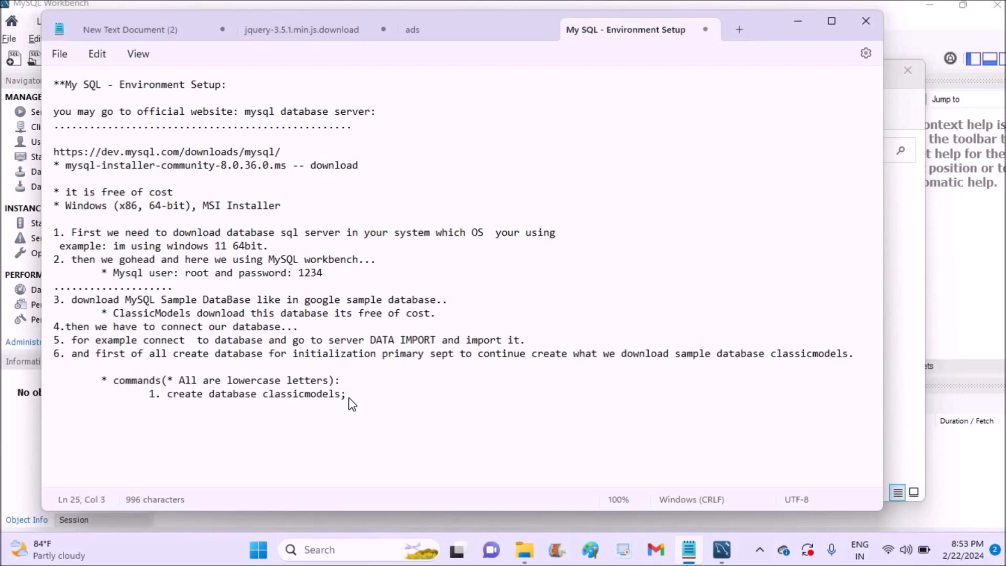
type("2. use classicmodels")
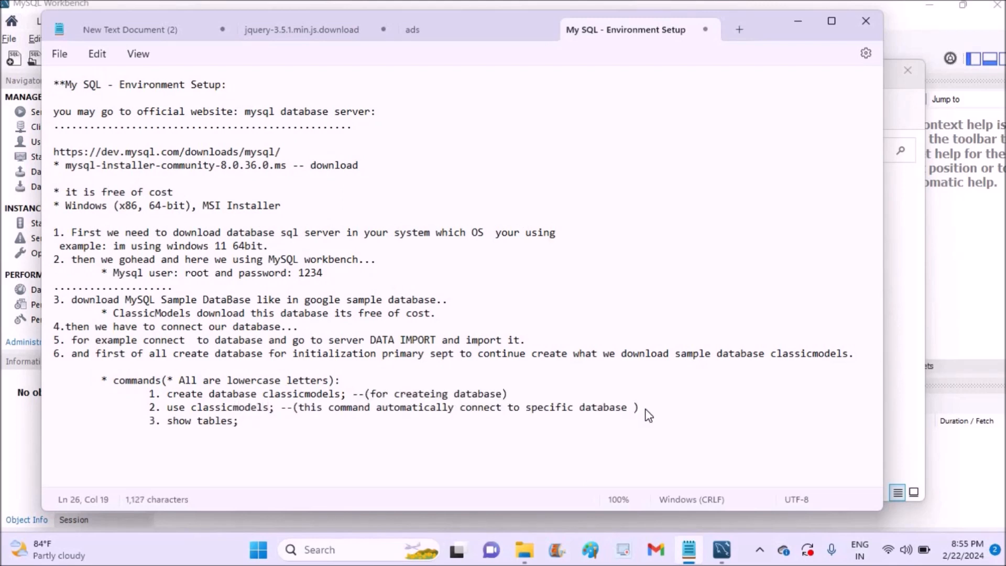
type("()")
key("Left")
type("show")
type(" you what all")
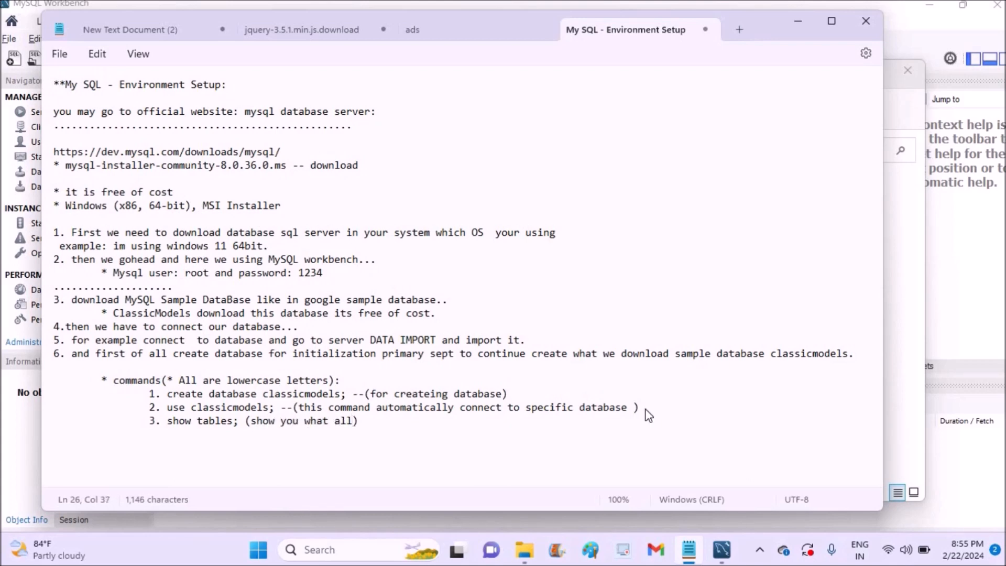
key("BackSpace")
key("BackSpace")
type("re all tables avialable")
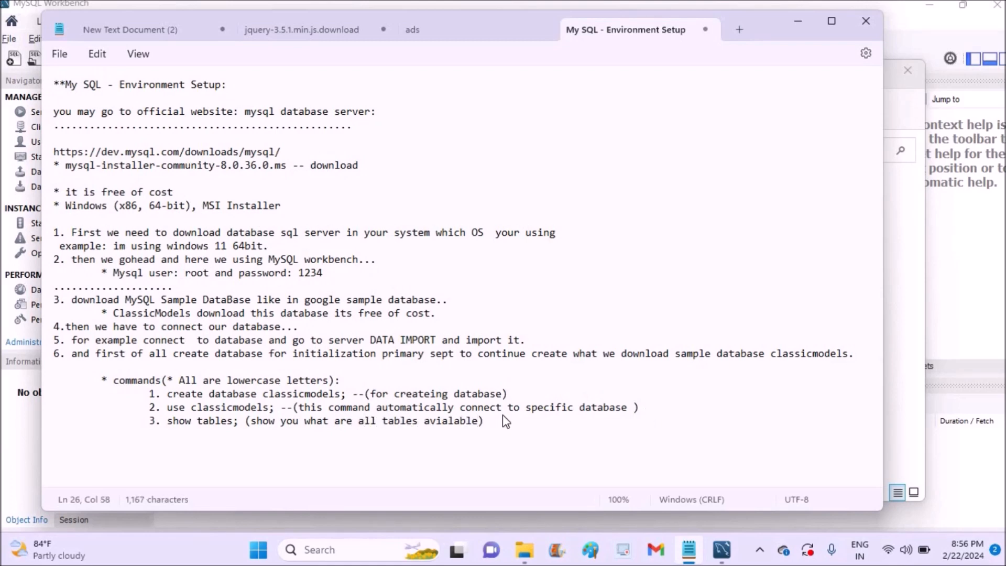
key("Return")
- Prefix the heading with 'These are basic' and add 'to create batabase' after commands
left_click(114, 381)
type("T")
type("hese are basic")
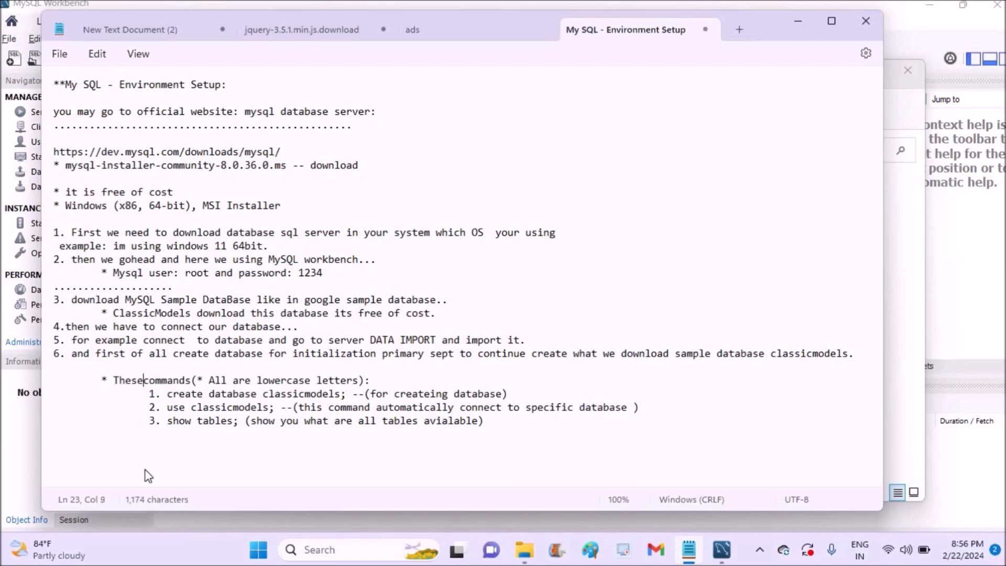
key("ctrl+Right")
type("to create batabase")
key("alt+Tab")
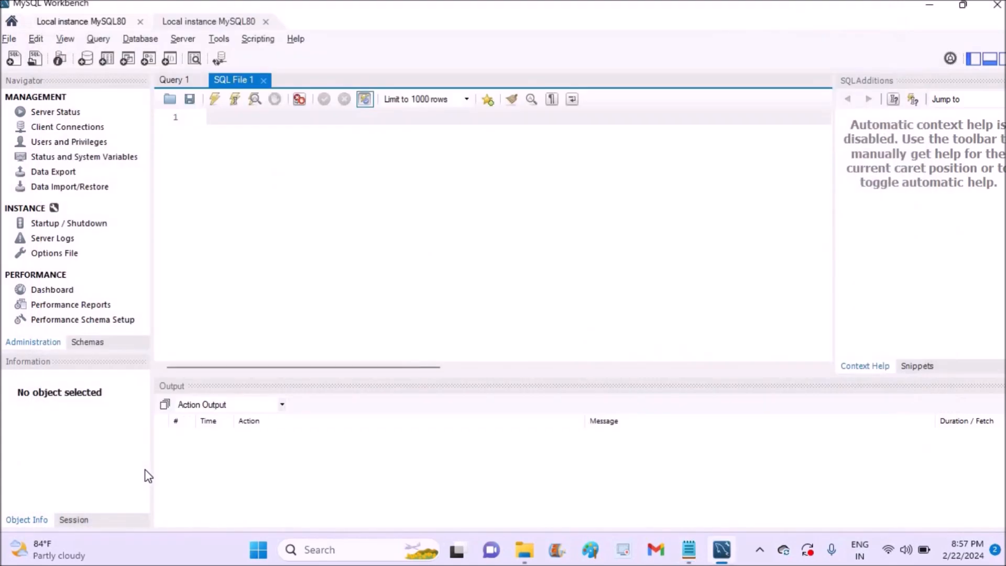
- In the Schemas navigator, expand classicmodels > Tables to show its eight tables
left_click(172, 81)
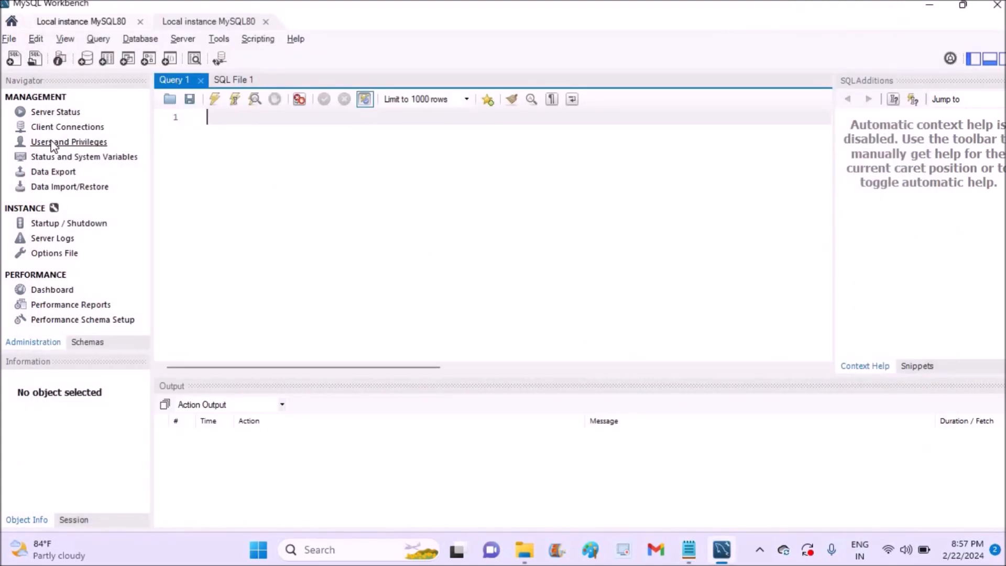
left_click(85, 346)
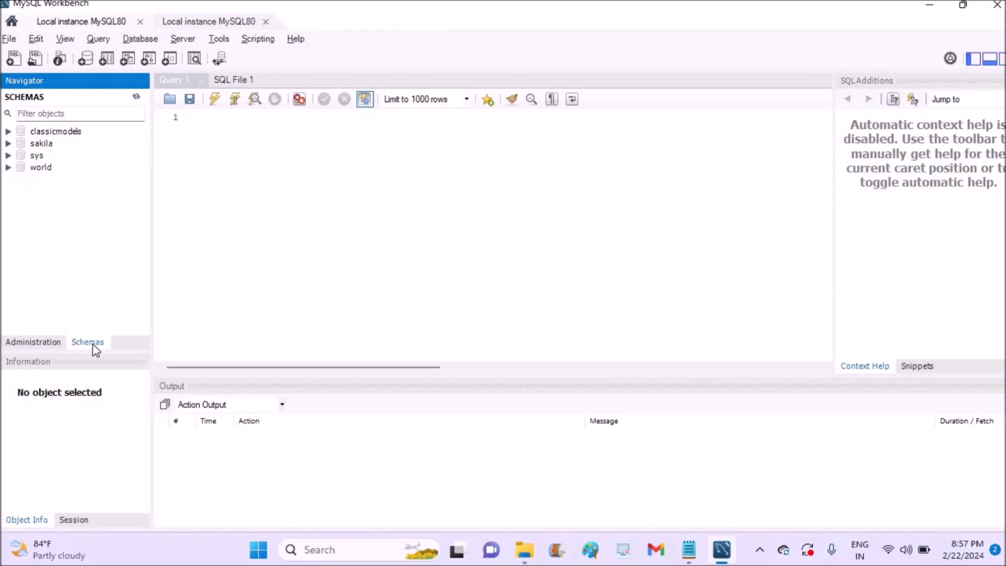
left_click(8, 131)
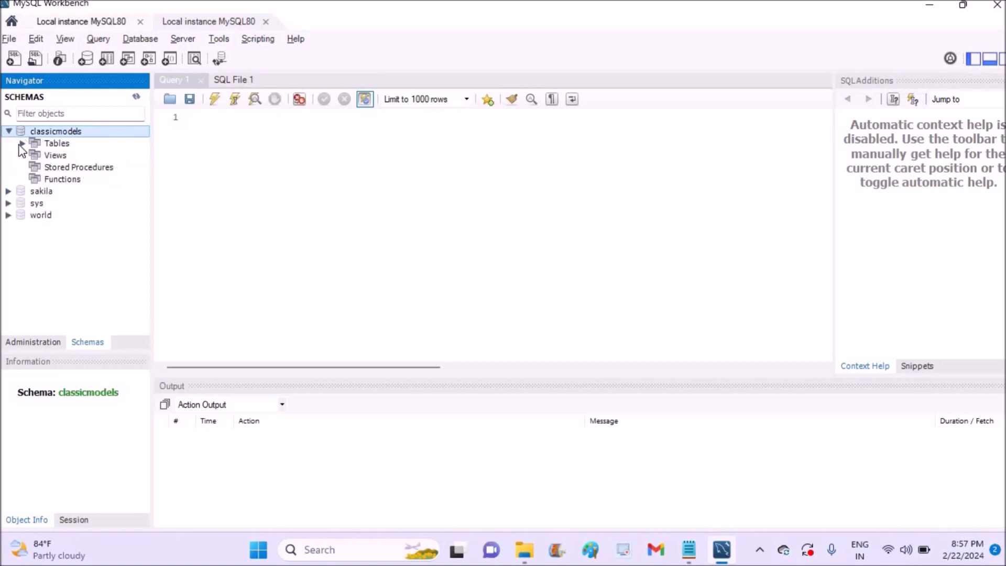
left_click(23, 143)
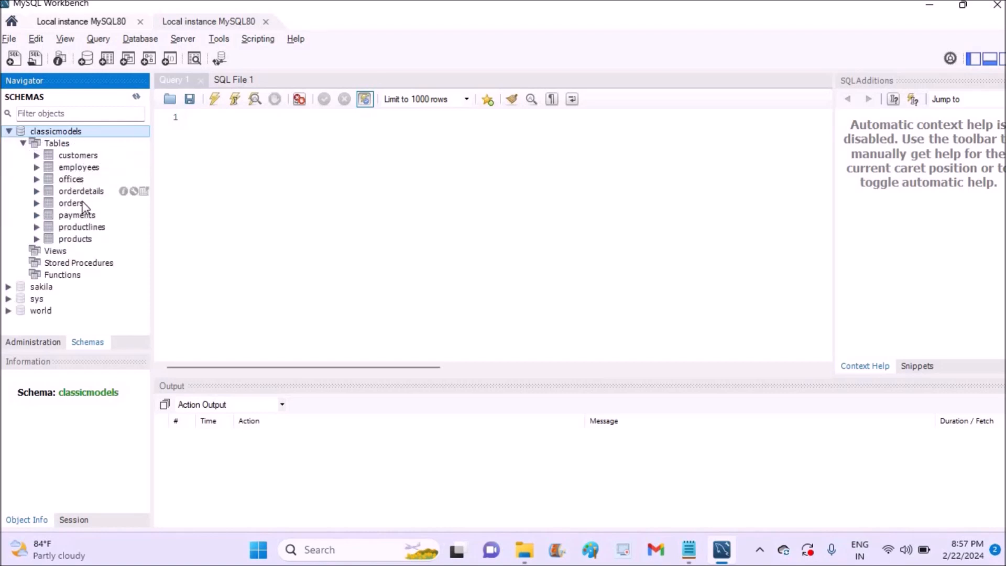
- Write 'use classicmodels;' and 'show tables;' in Query 1, then delete them to leave it empty
left_click(208, 119)
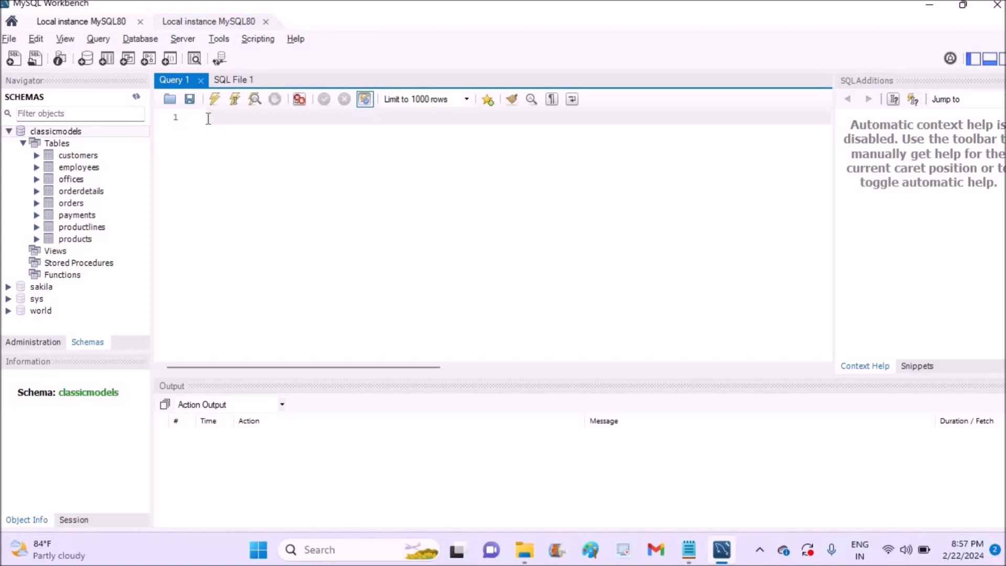
type("use classicmodels;")
key("Return")
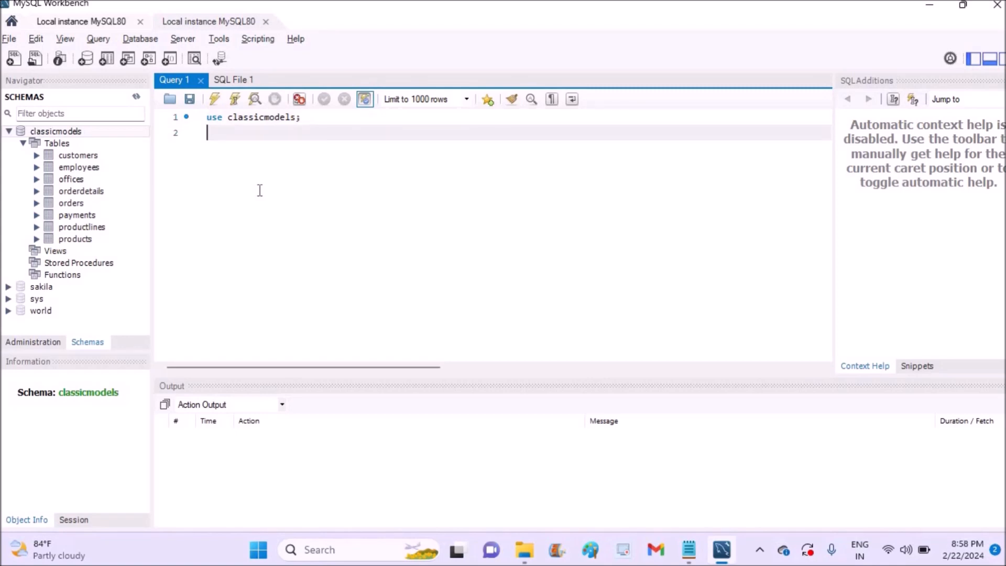
type("show tables;")
key("Return")
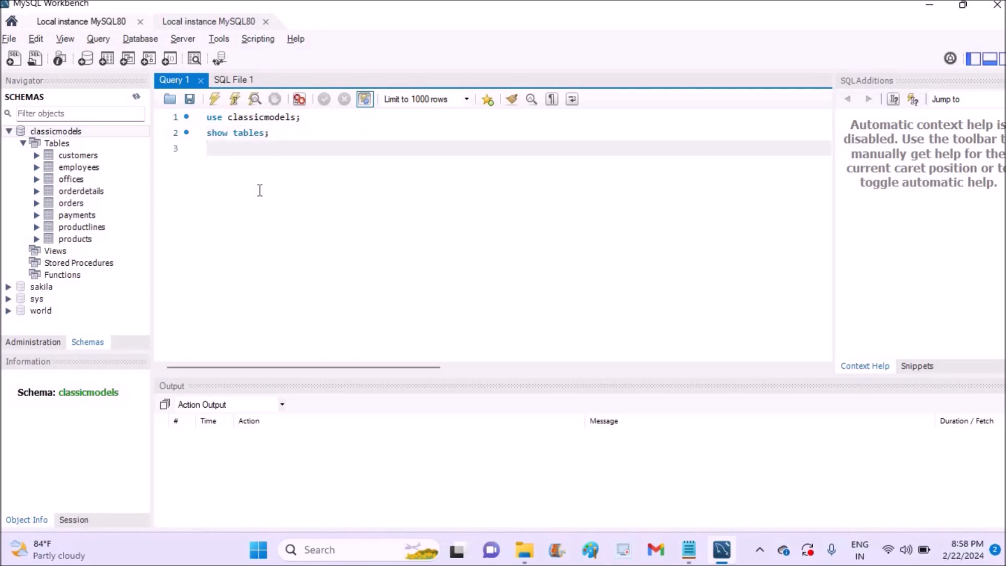
left_click(209, 117)
left_click_drag(295, 135, 207, 113)
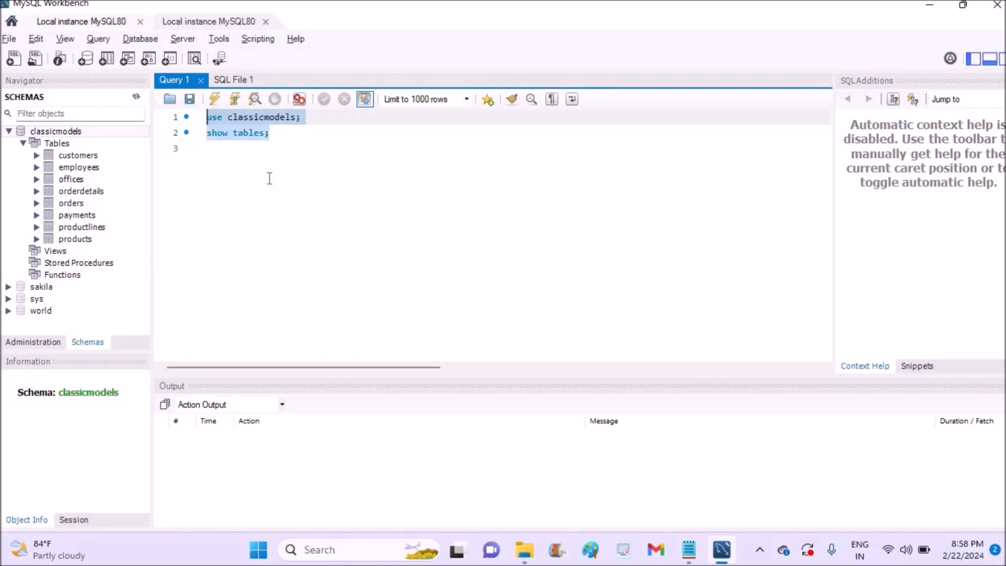
key("BackSpace")
type("c")
key("BackSpace")
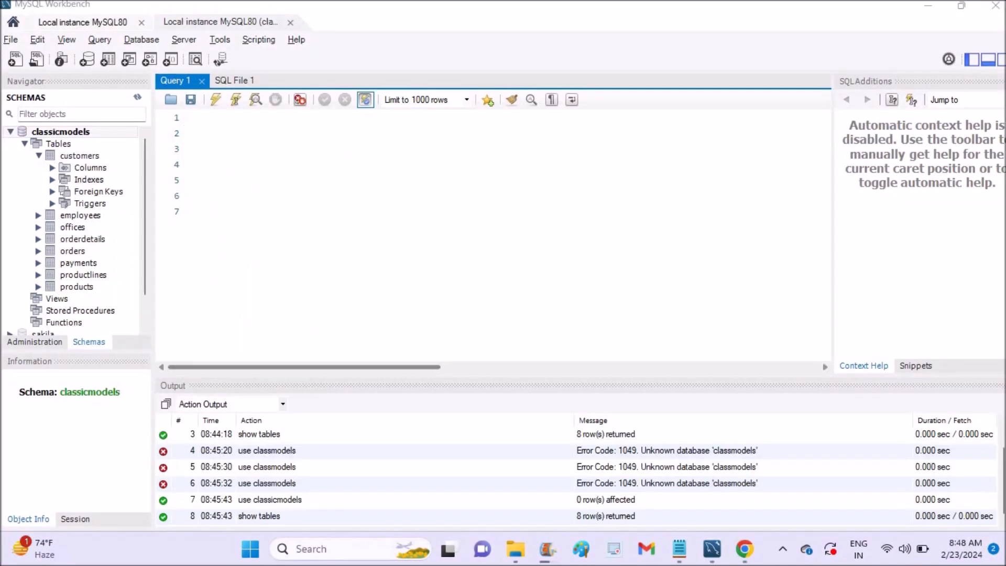
- Execute 'use classicmodels;' then 'show tables;' so the Result Grid lists the classicmodels tables
left_click(215, 118)
type("use classicmodels;")
key("Return")
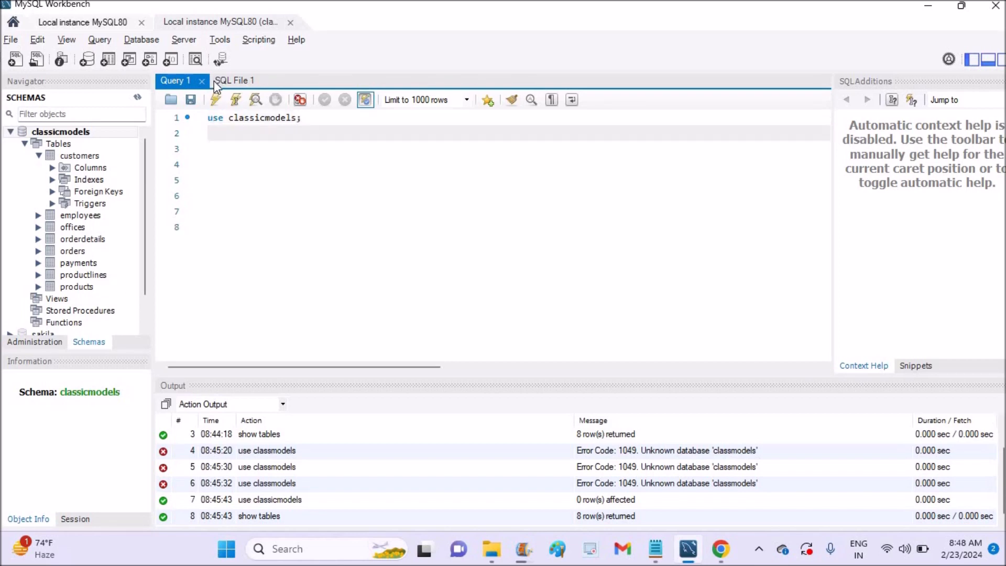
left_click(217, 101)
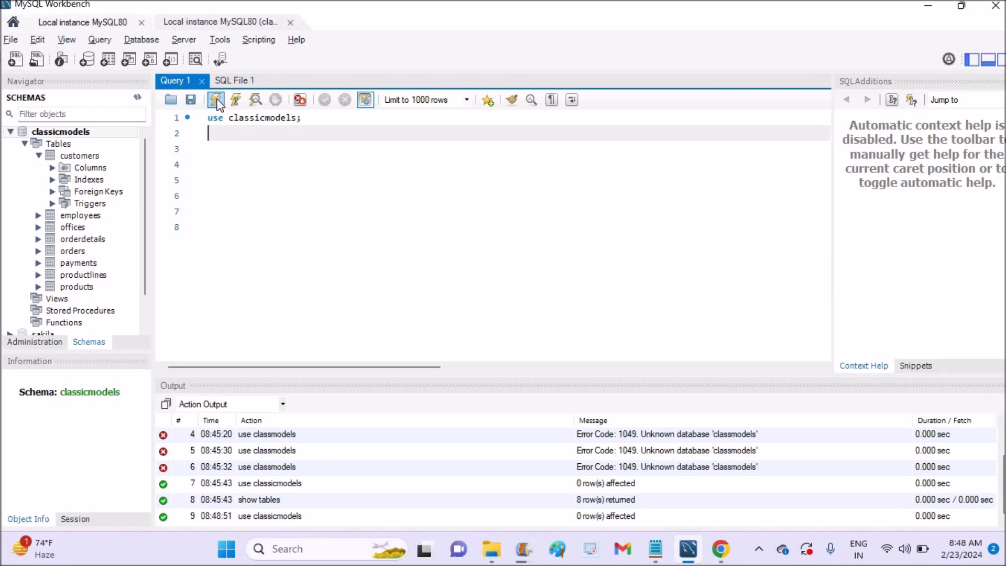
type("show tables;")
left_click(216, 101)
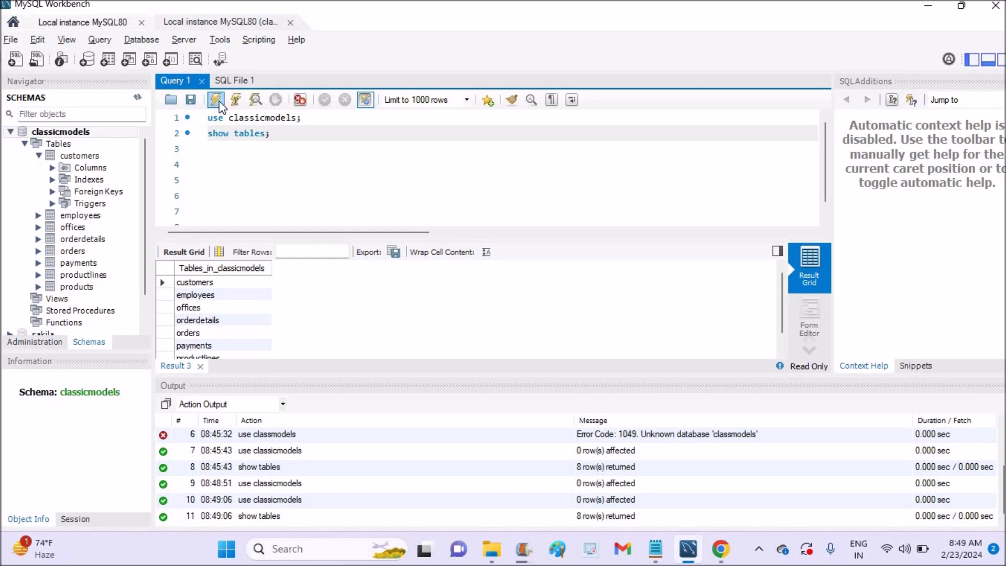